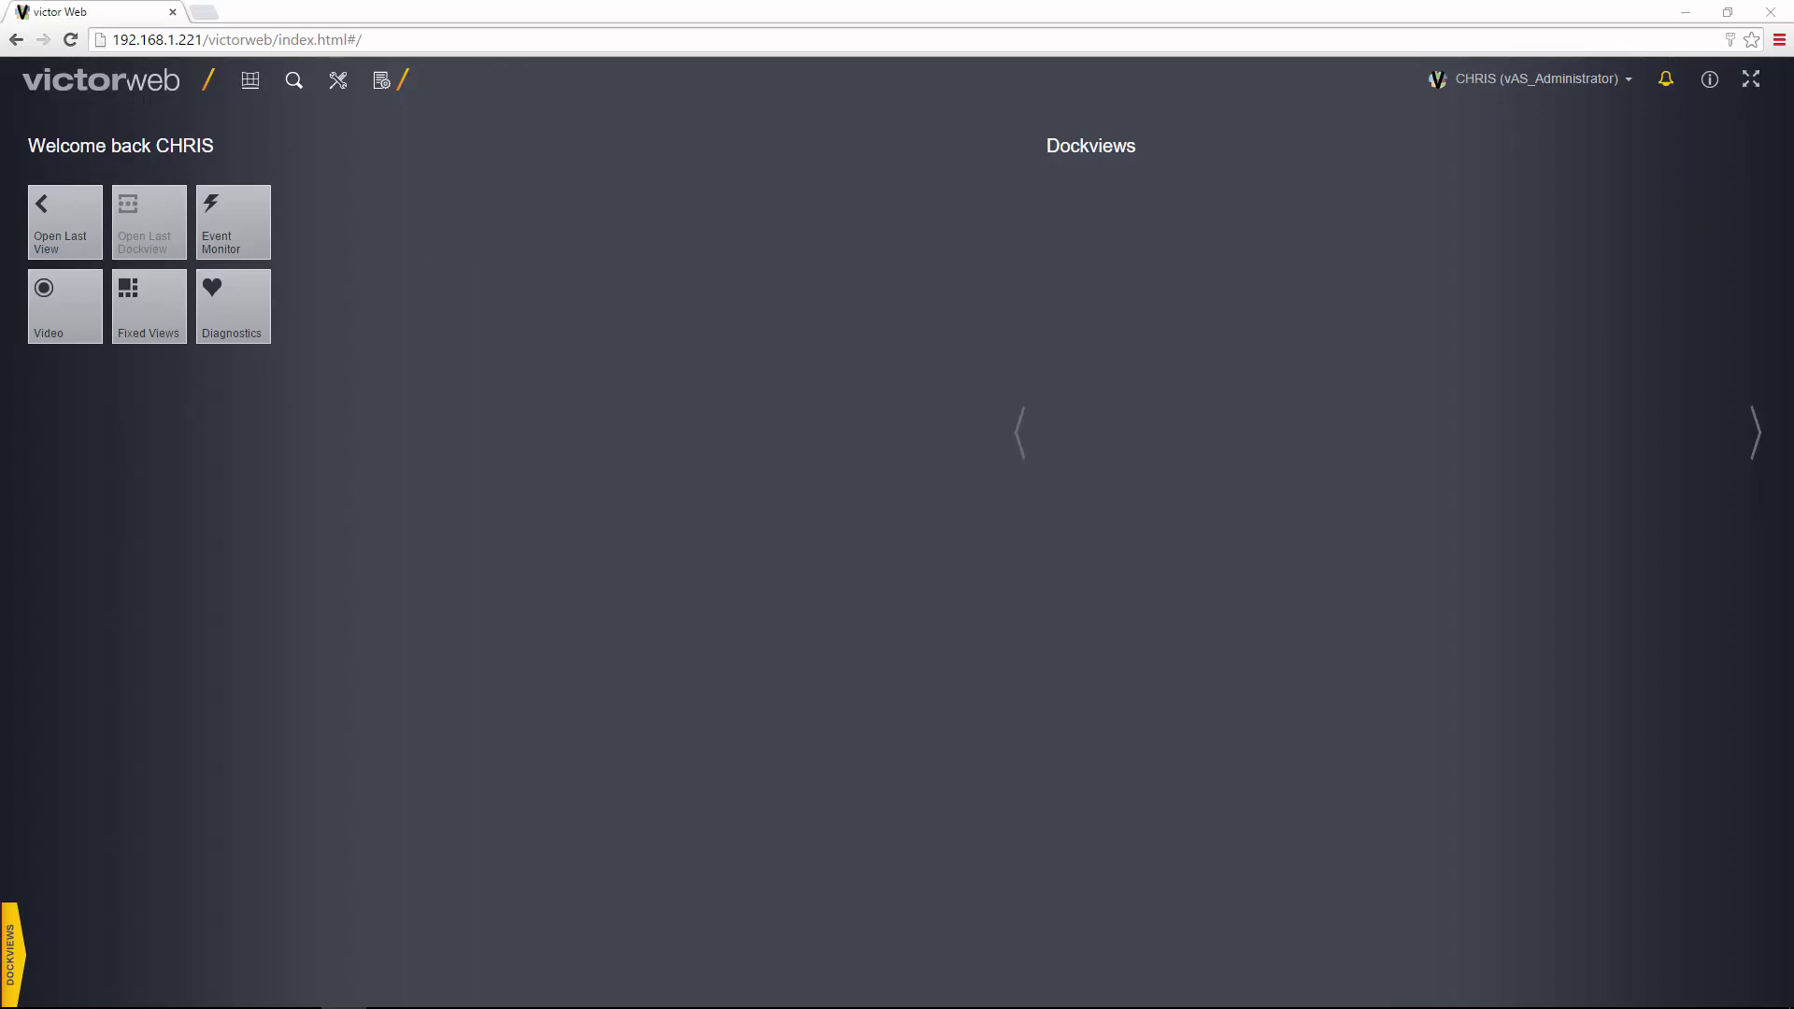
# Step: Create a new report named EnterExit from the Reports setup page
pyautogui.moveTo(340, 93)
pyautogui.click(341, 316)
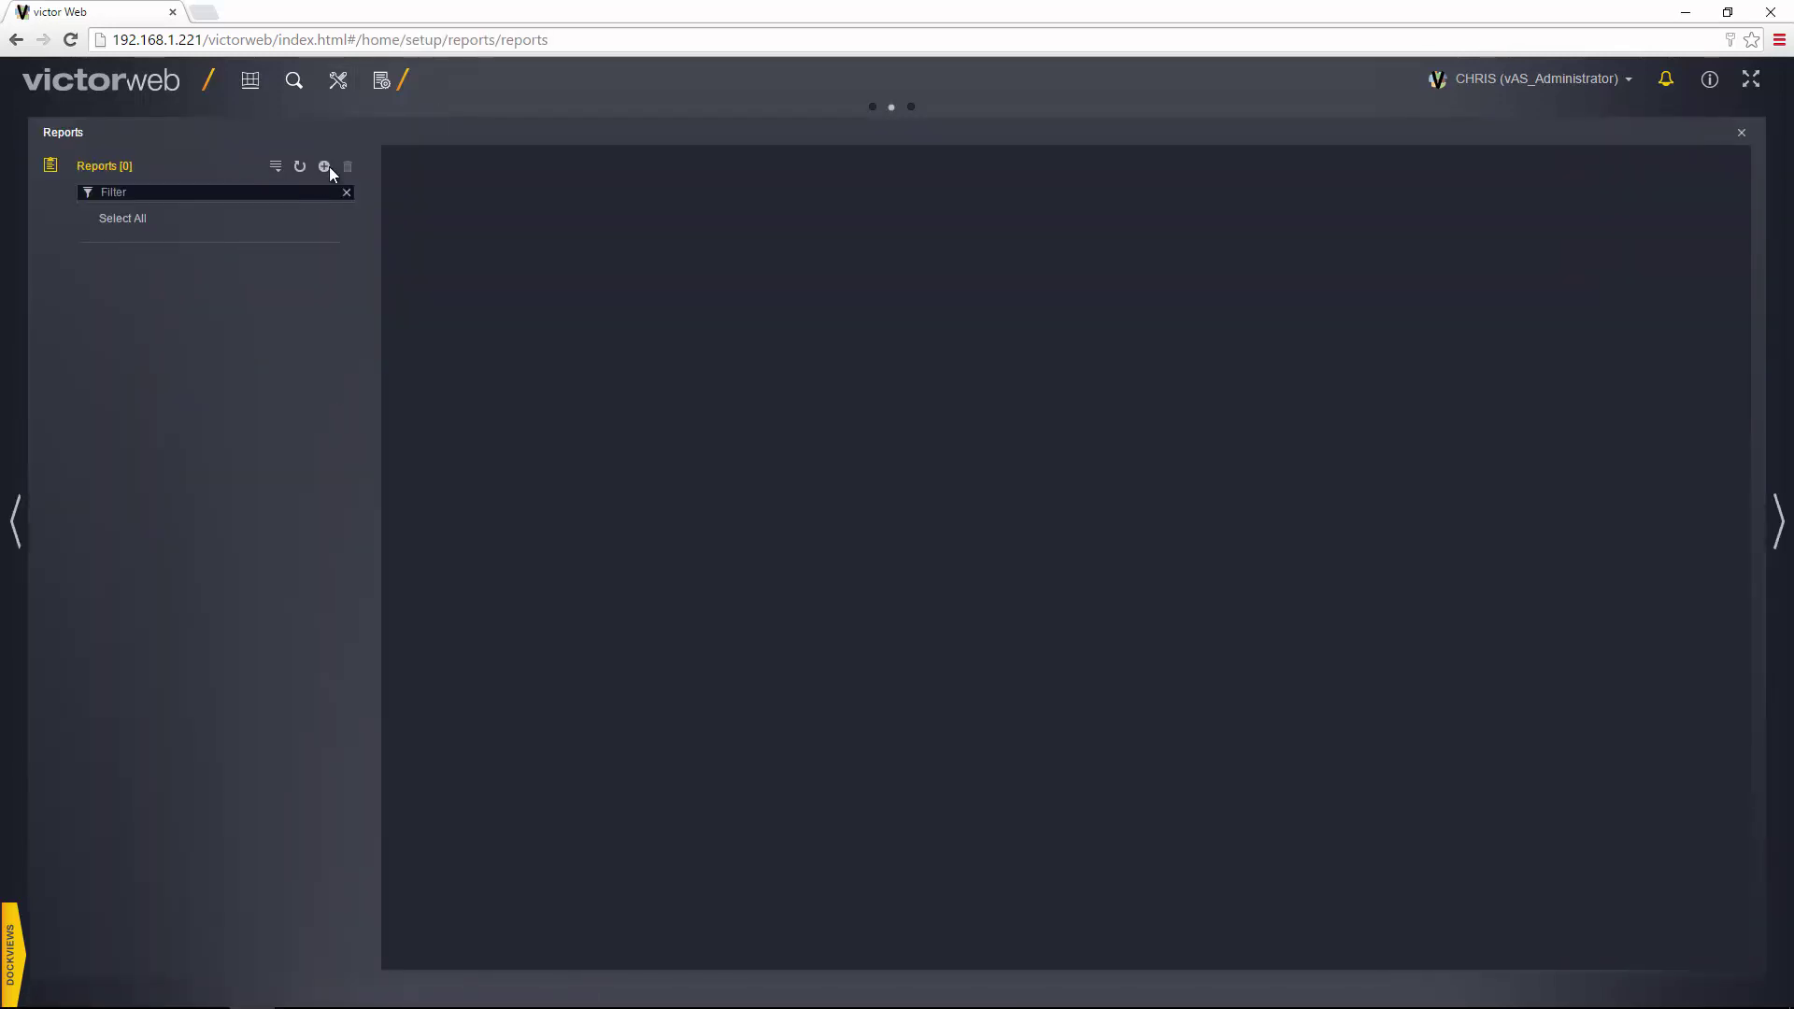
pyautogui.click(327, 168)
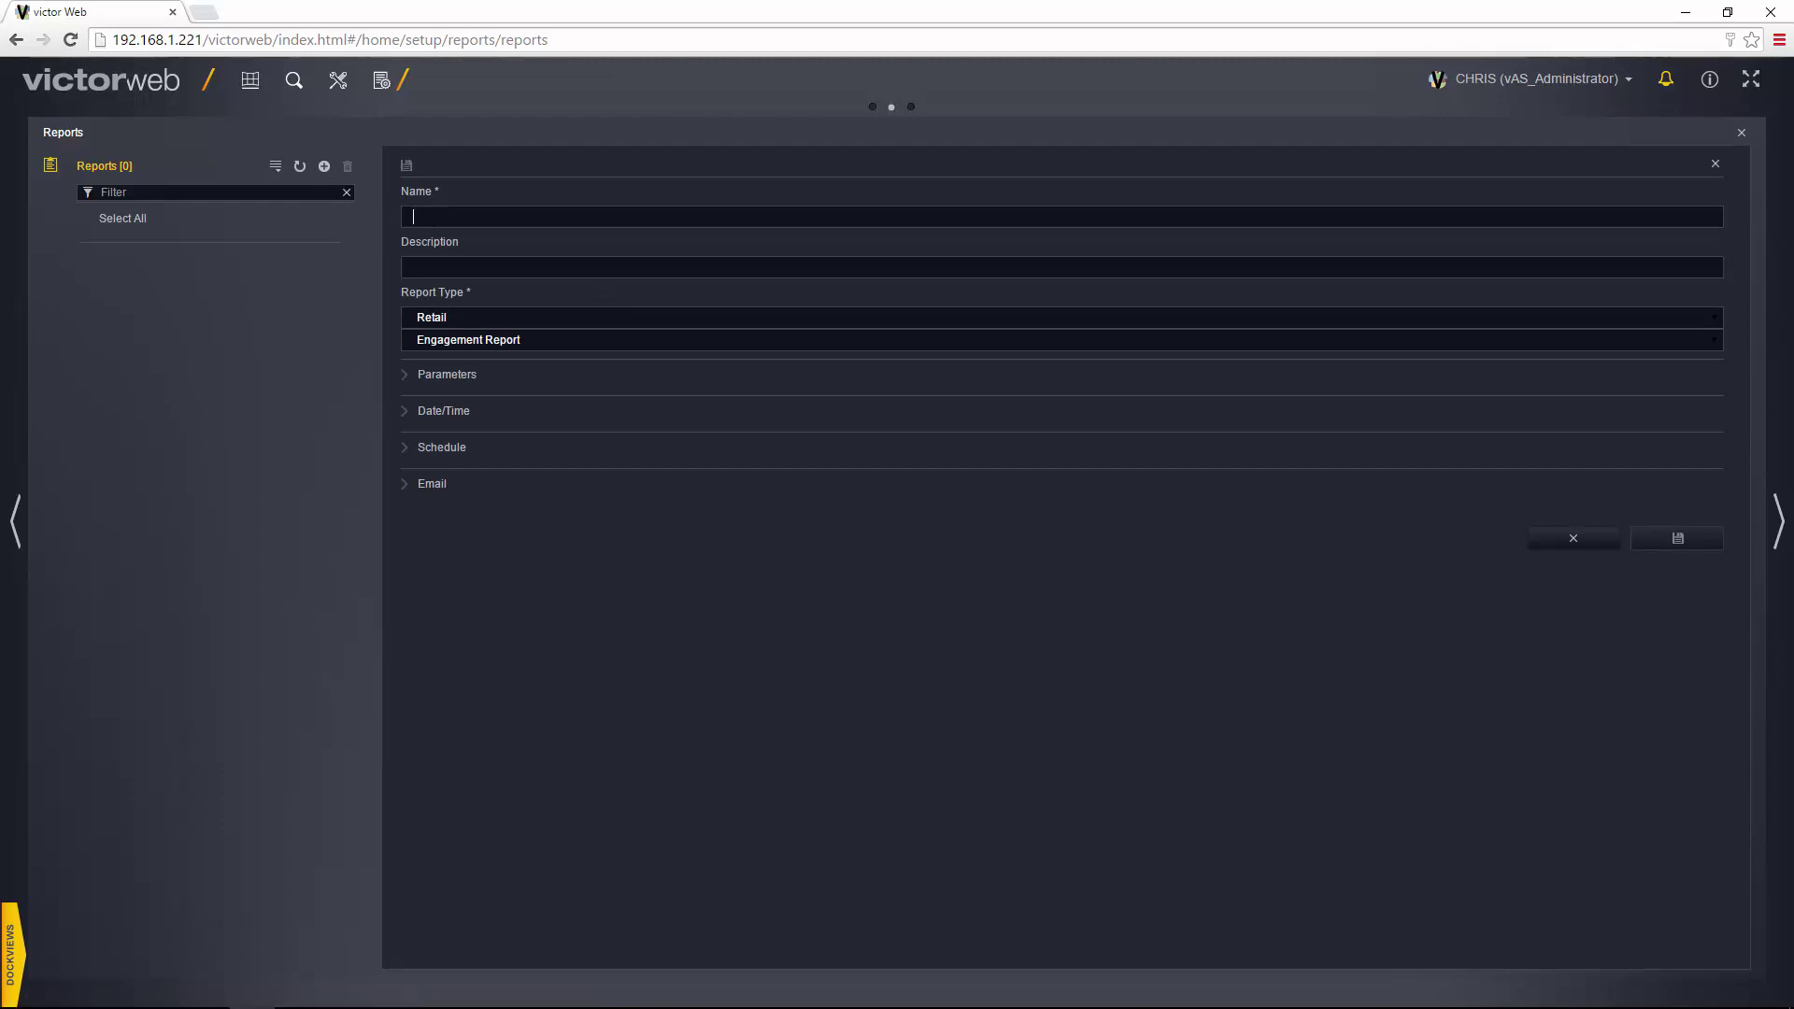
pyautogui.write('EnterExit')
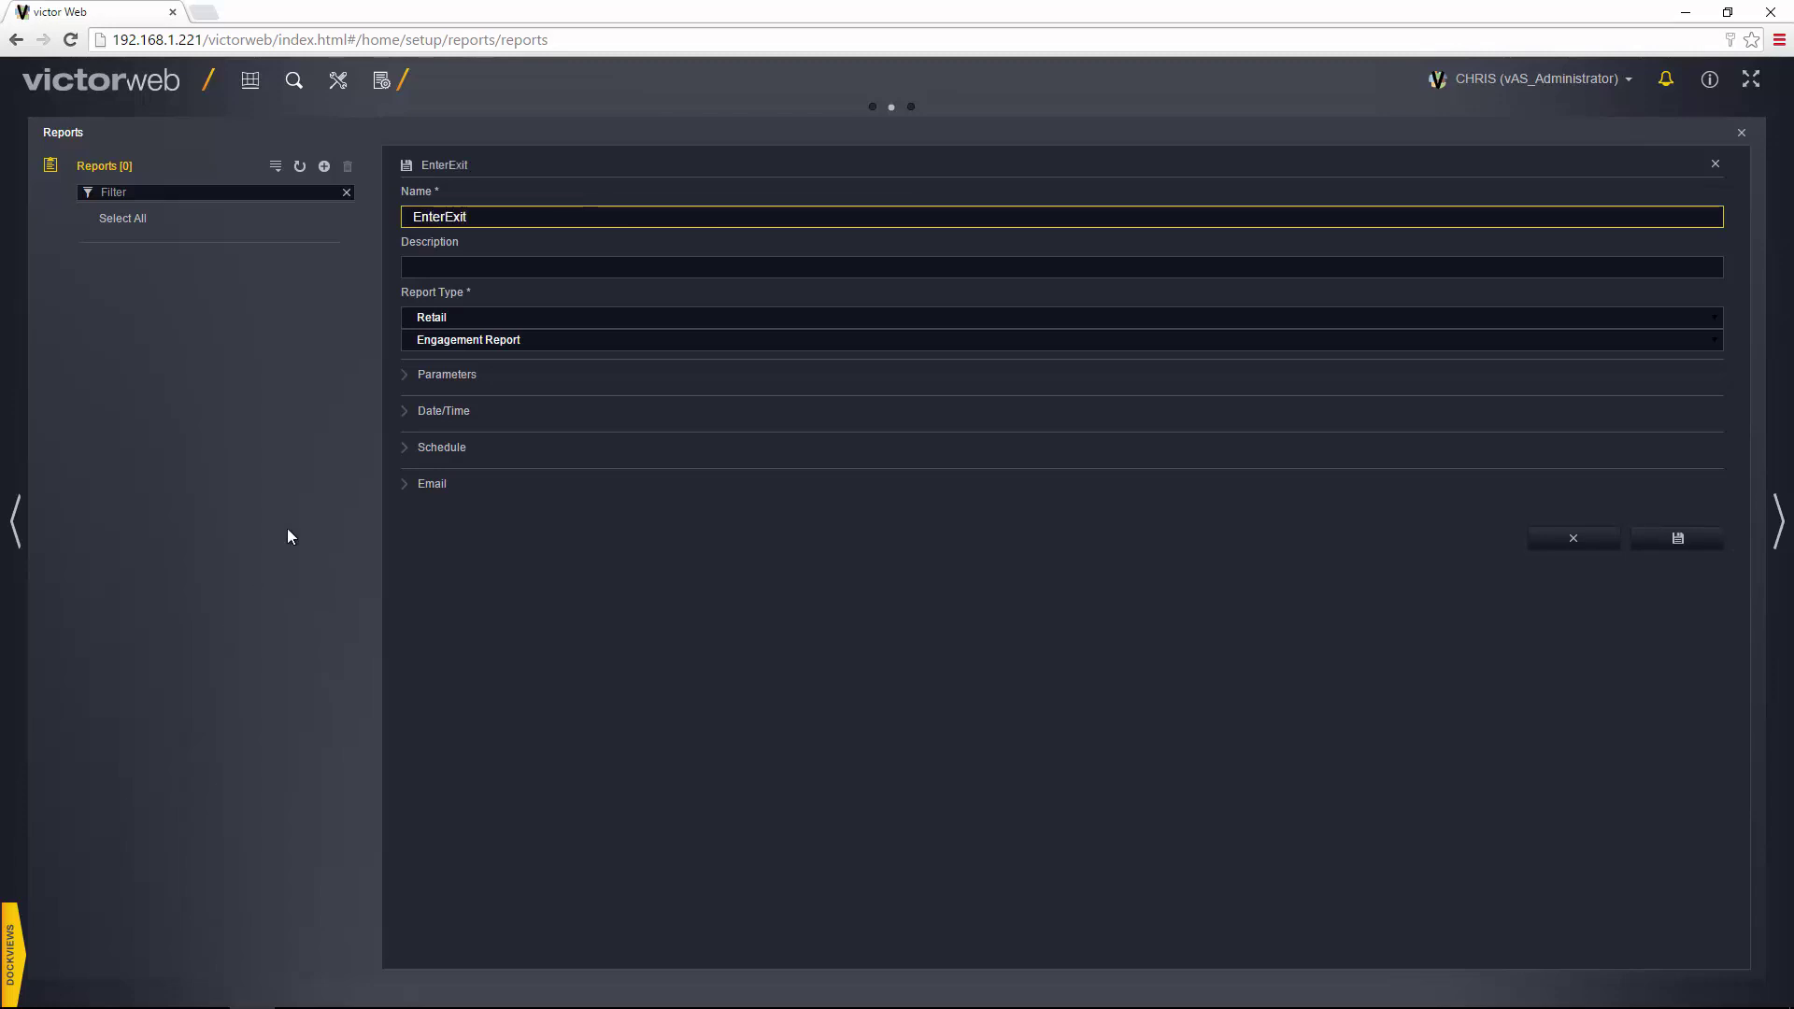
pyautogui.click(474, 318)
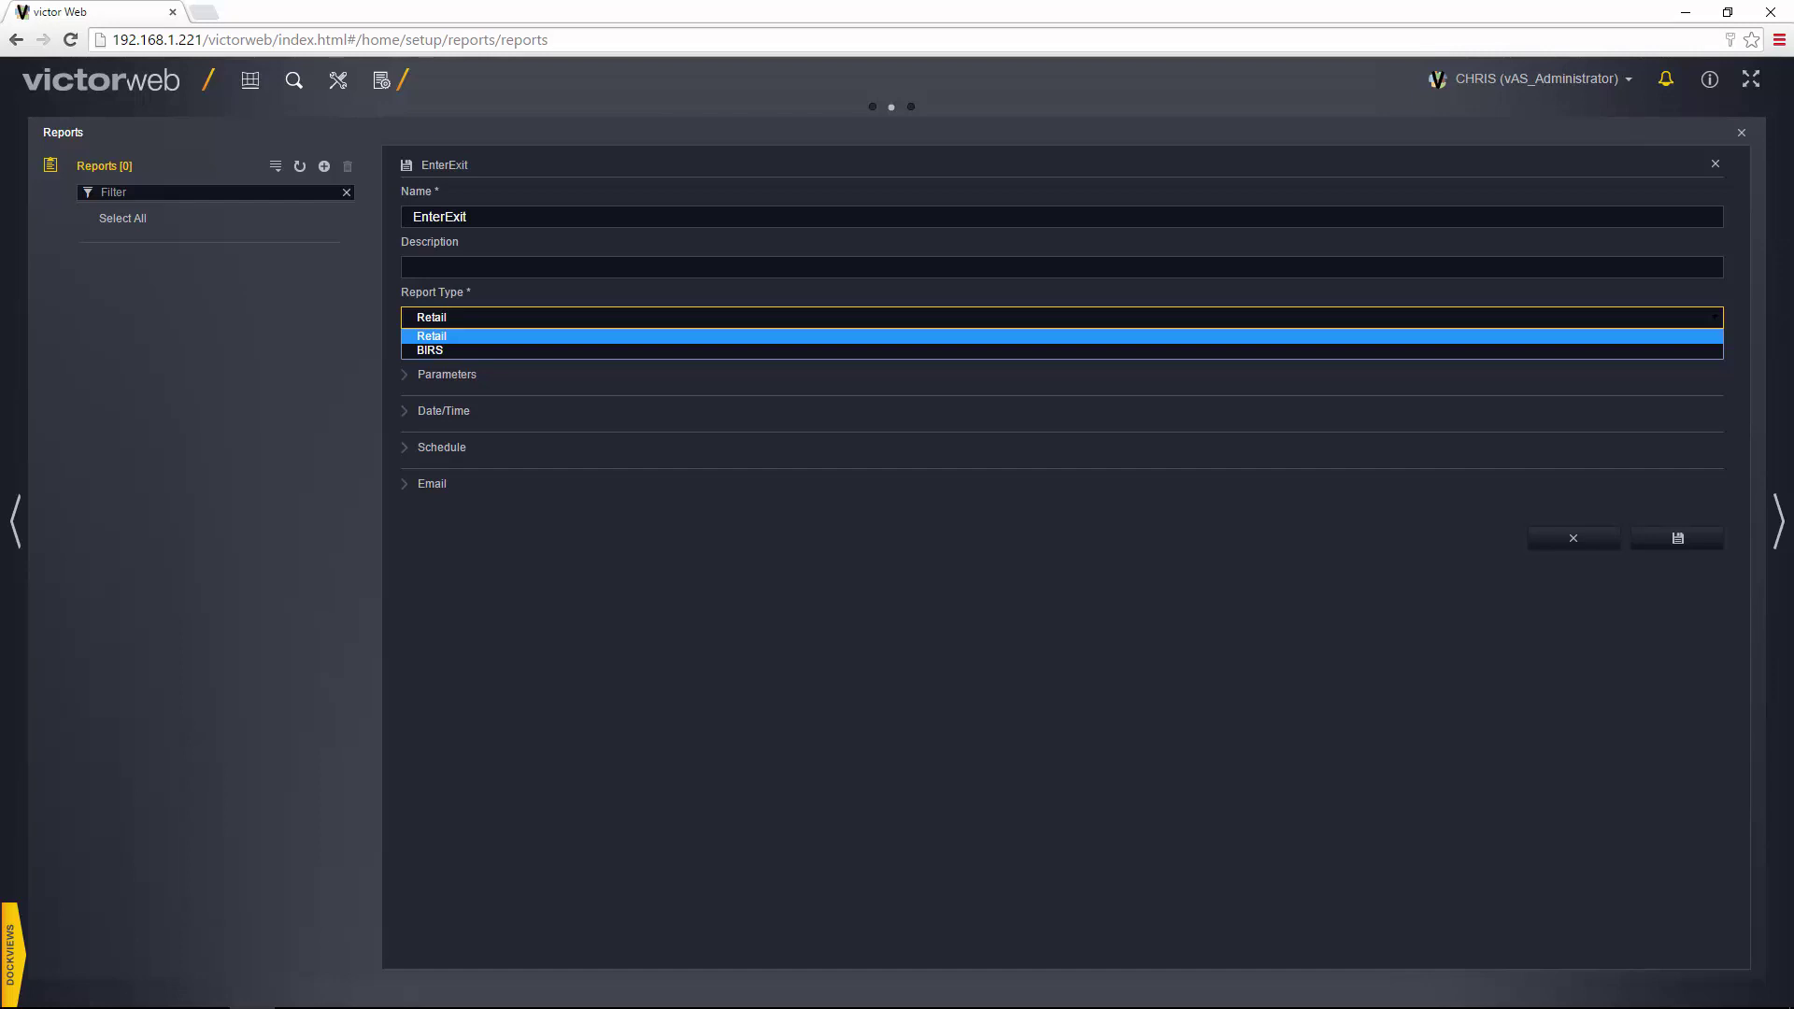
# Step: Keep Retail as the report type and choose the Traffic Report sub-type
pyautogui.click(473, 336)
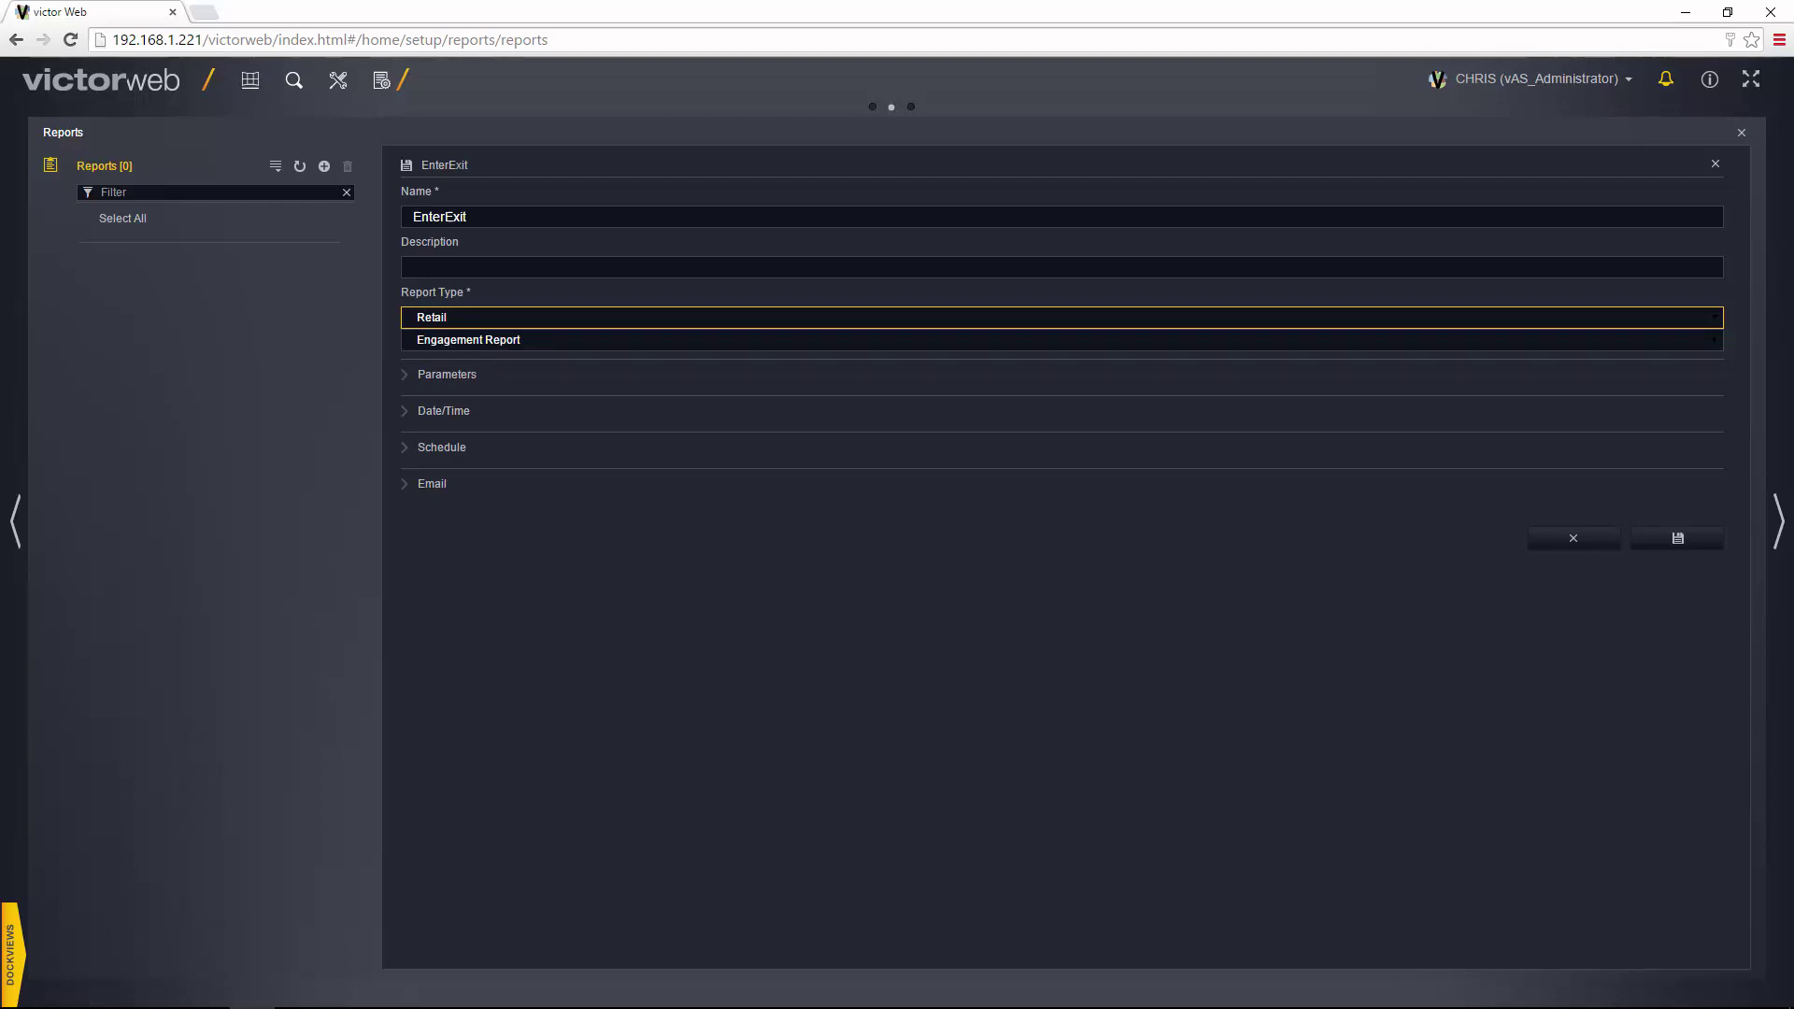
pyautogui.click(611, 342)
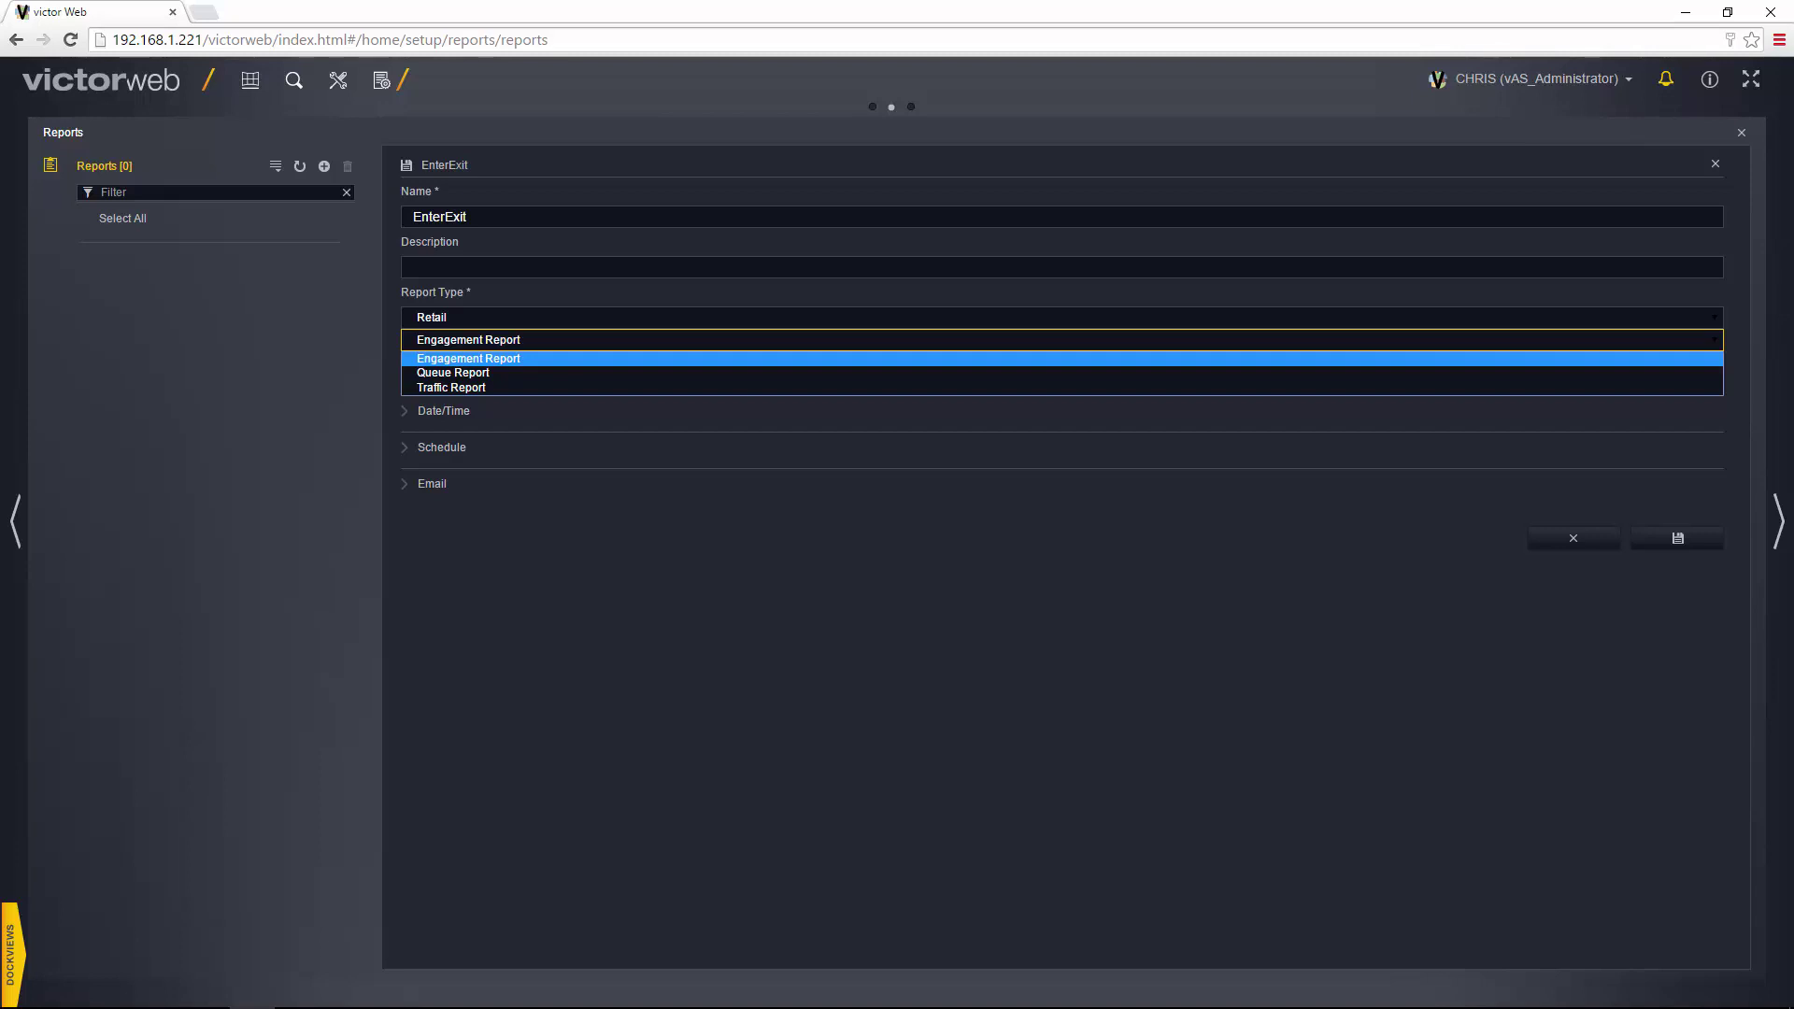
pyautogui.click(489, 387)
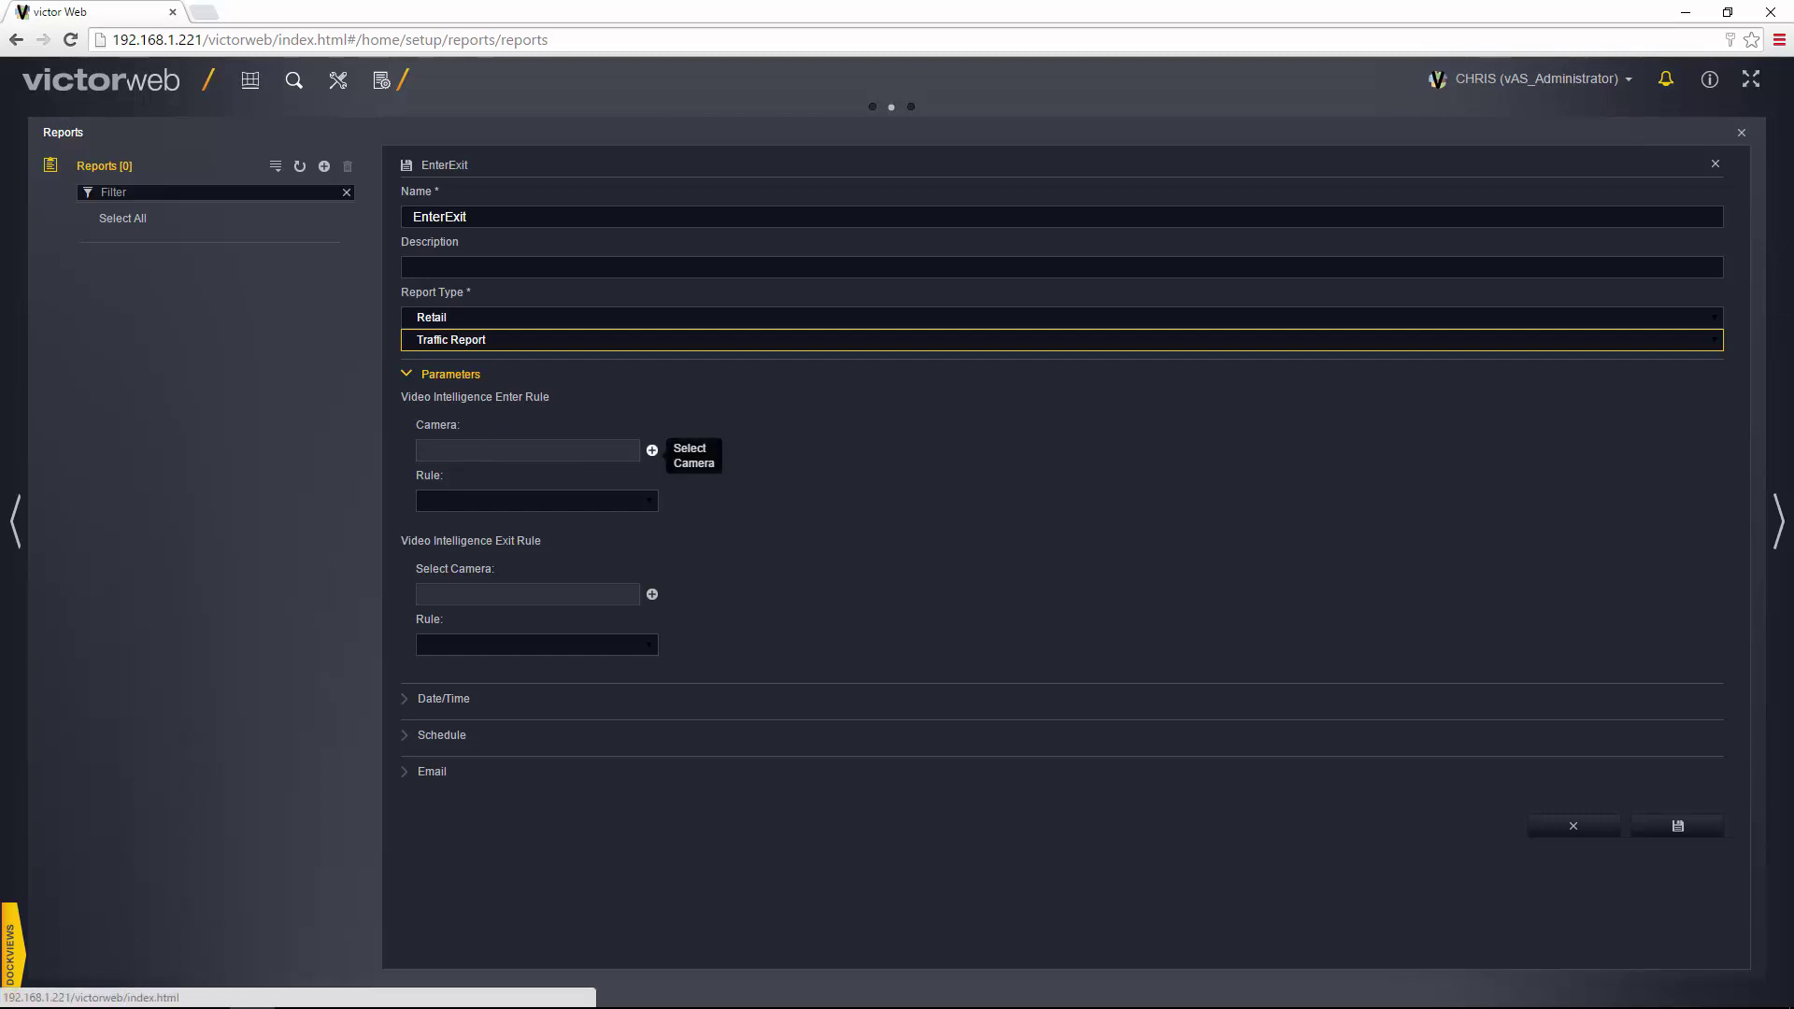
# Step: Set the enter rule's camera to VEH16-DH77-33-80:SideLabEntrance
pyautogui.click(652, 450)
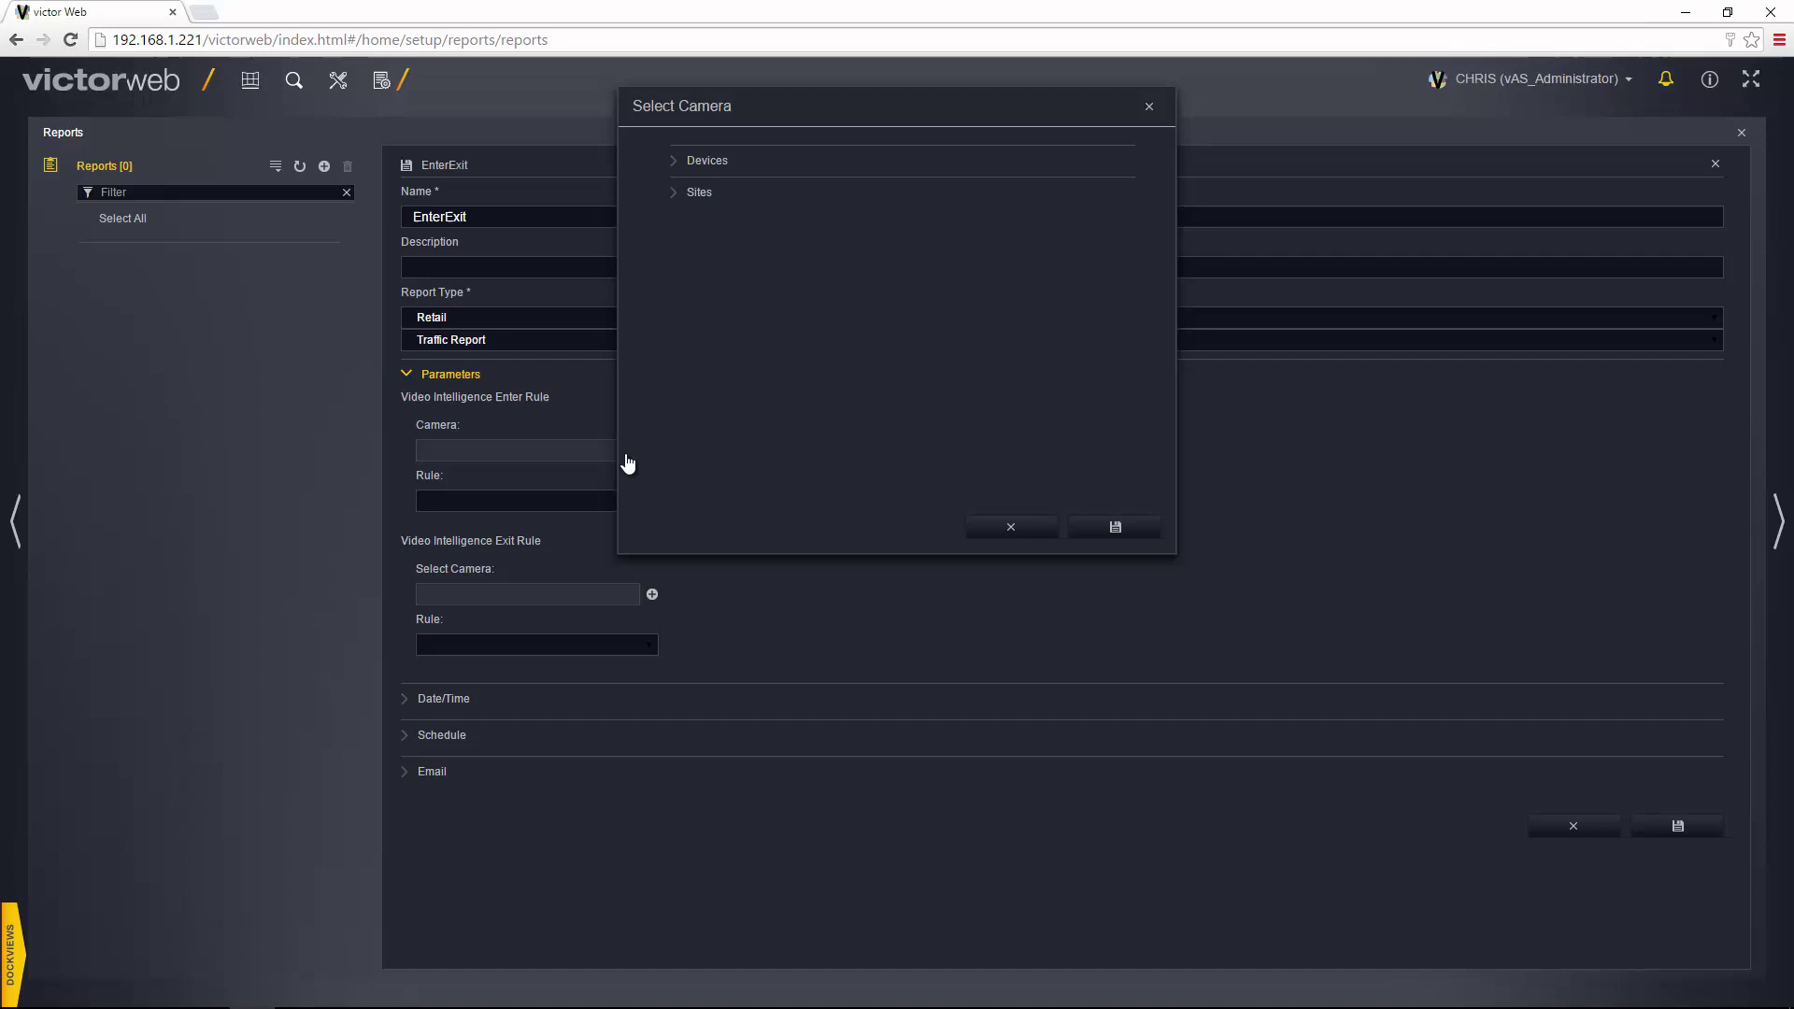
pyautogui.click(717, 166)
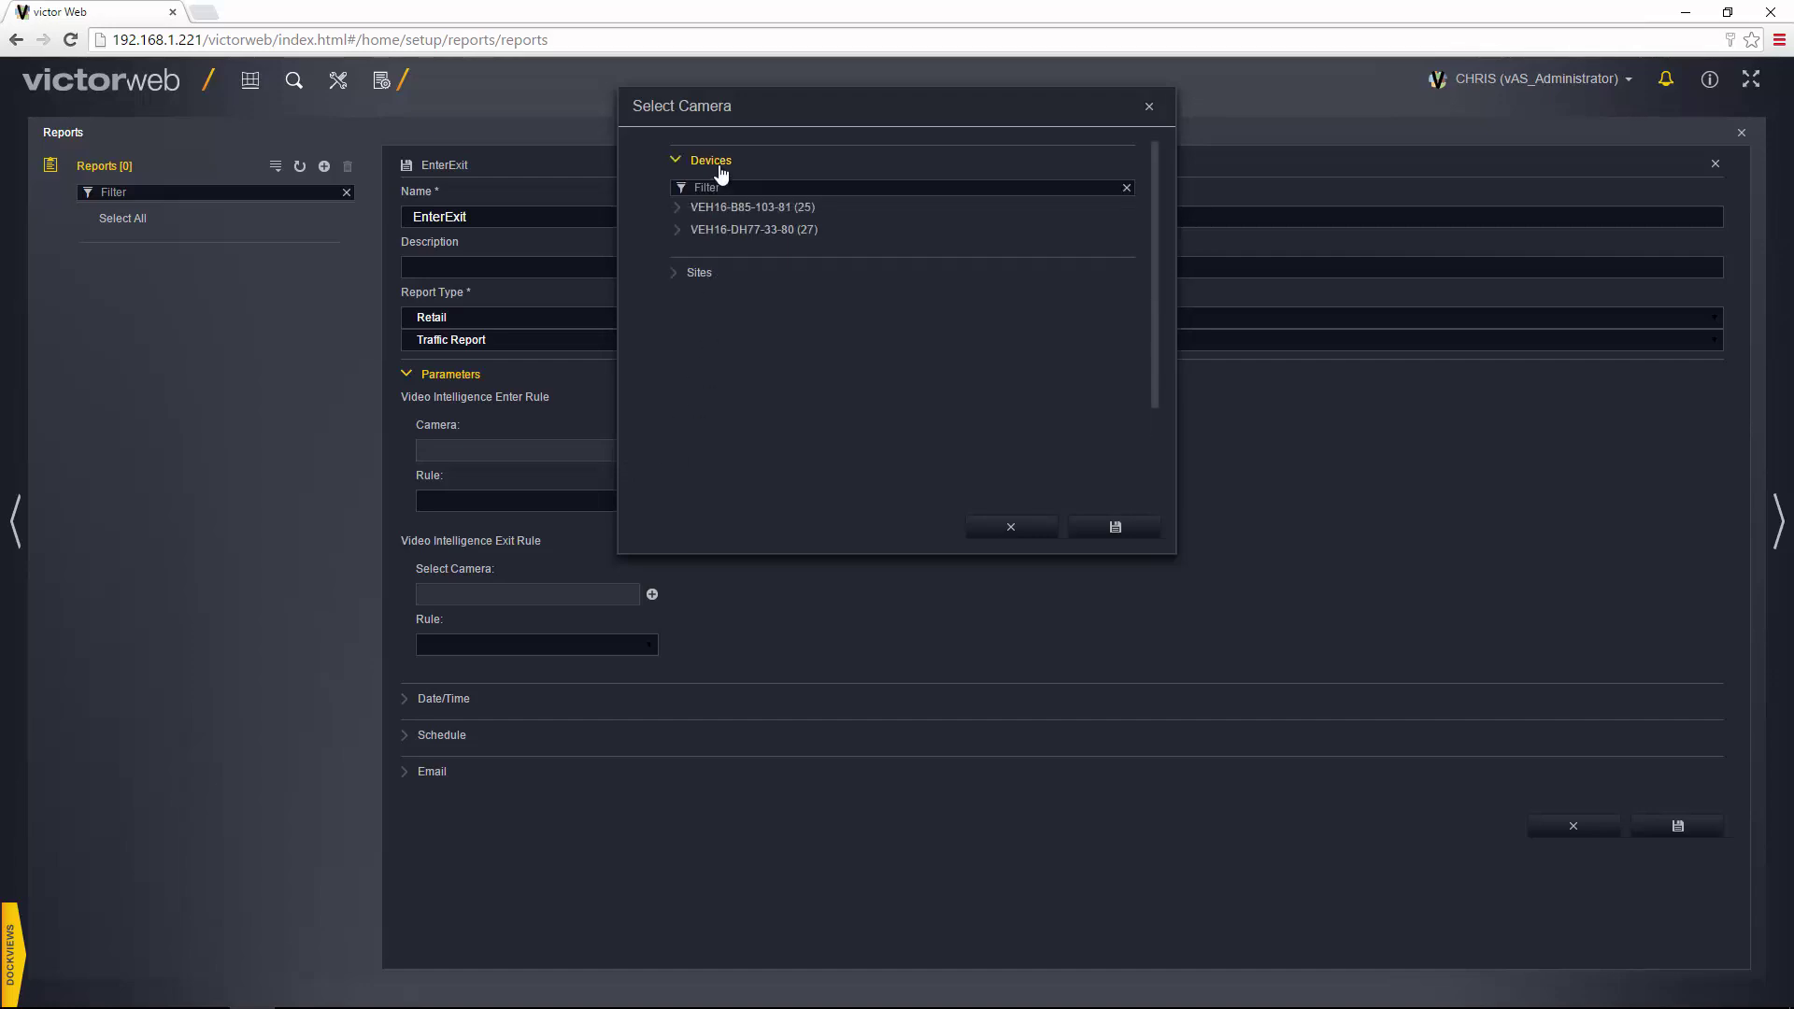
pyautogui.click(734, 232)
pyautogui.scroll(-2, 772, 310)
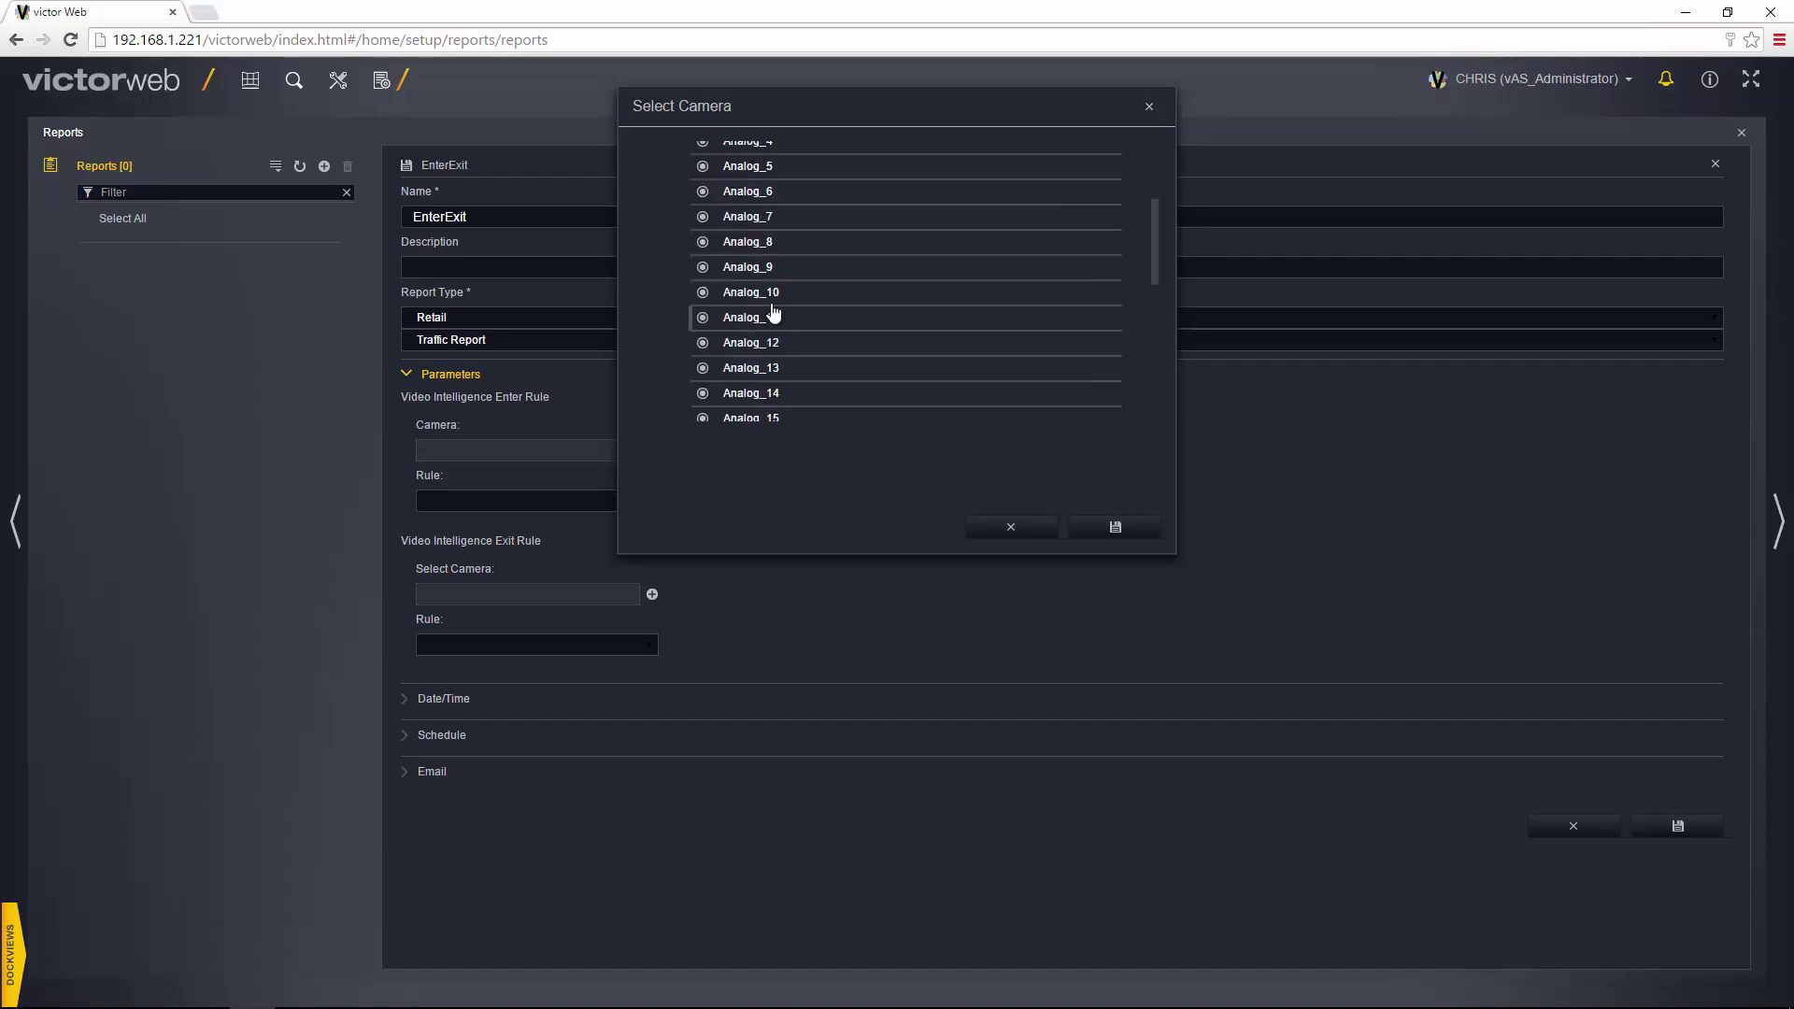
pyautogui.scroll(-2, 772, 312)
pyautogui.click(772, 309)
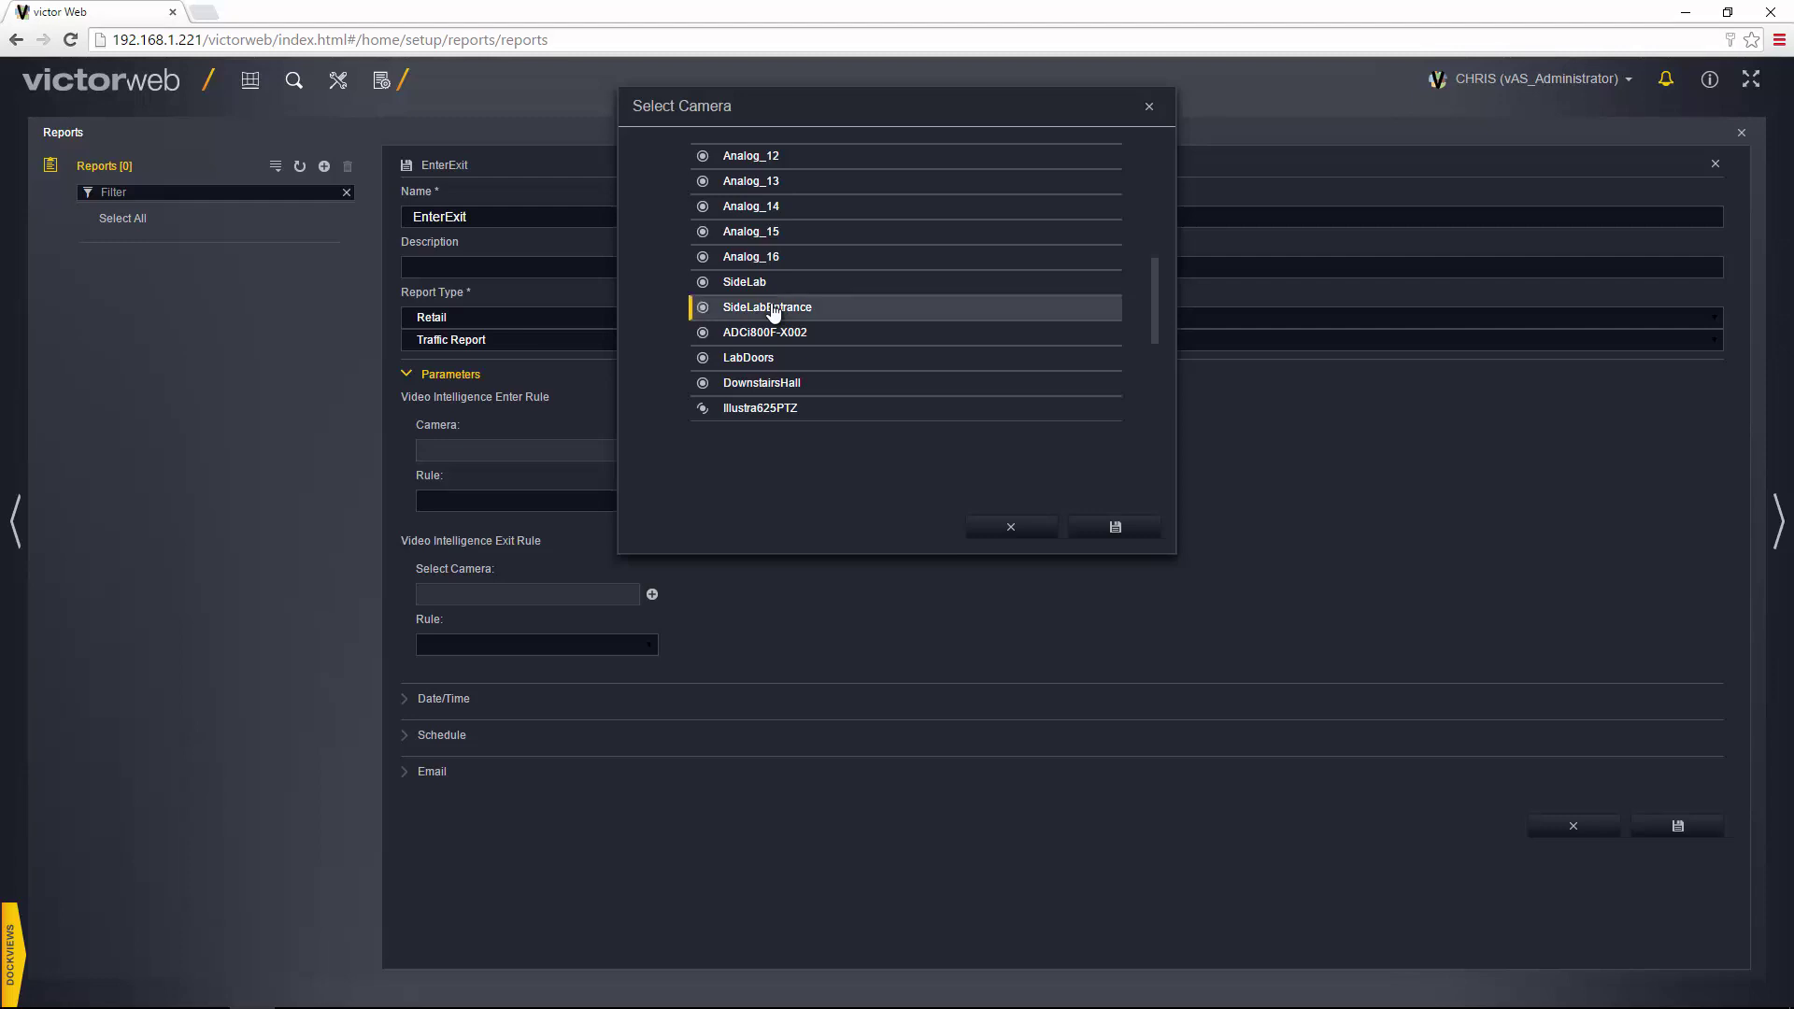
pyautogui.click(1121, 530)
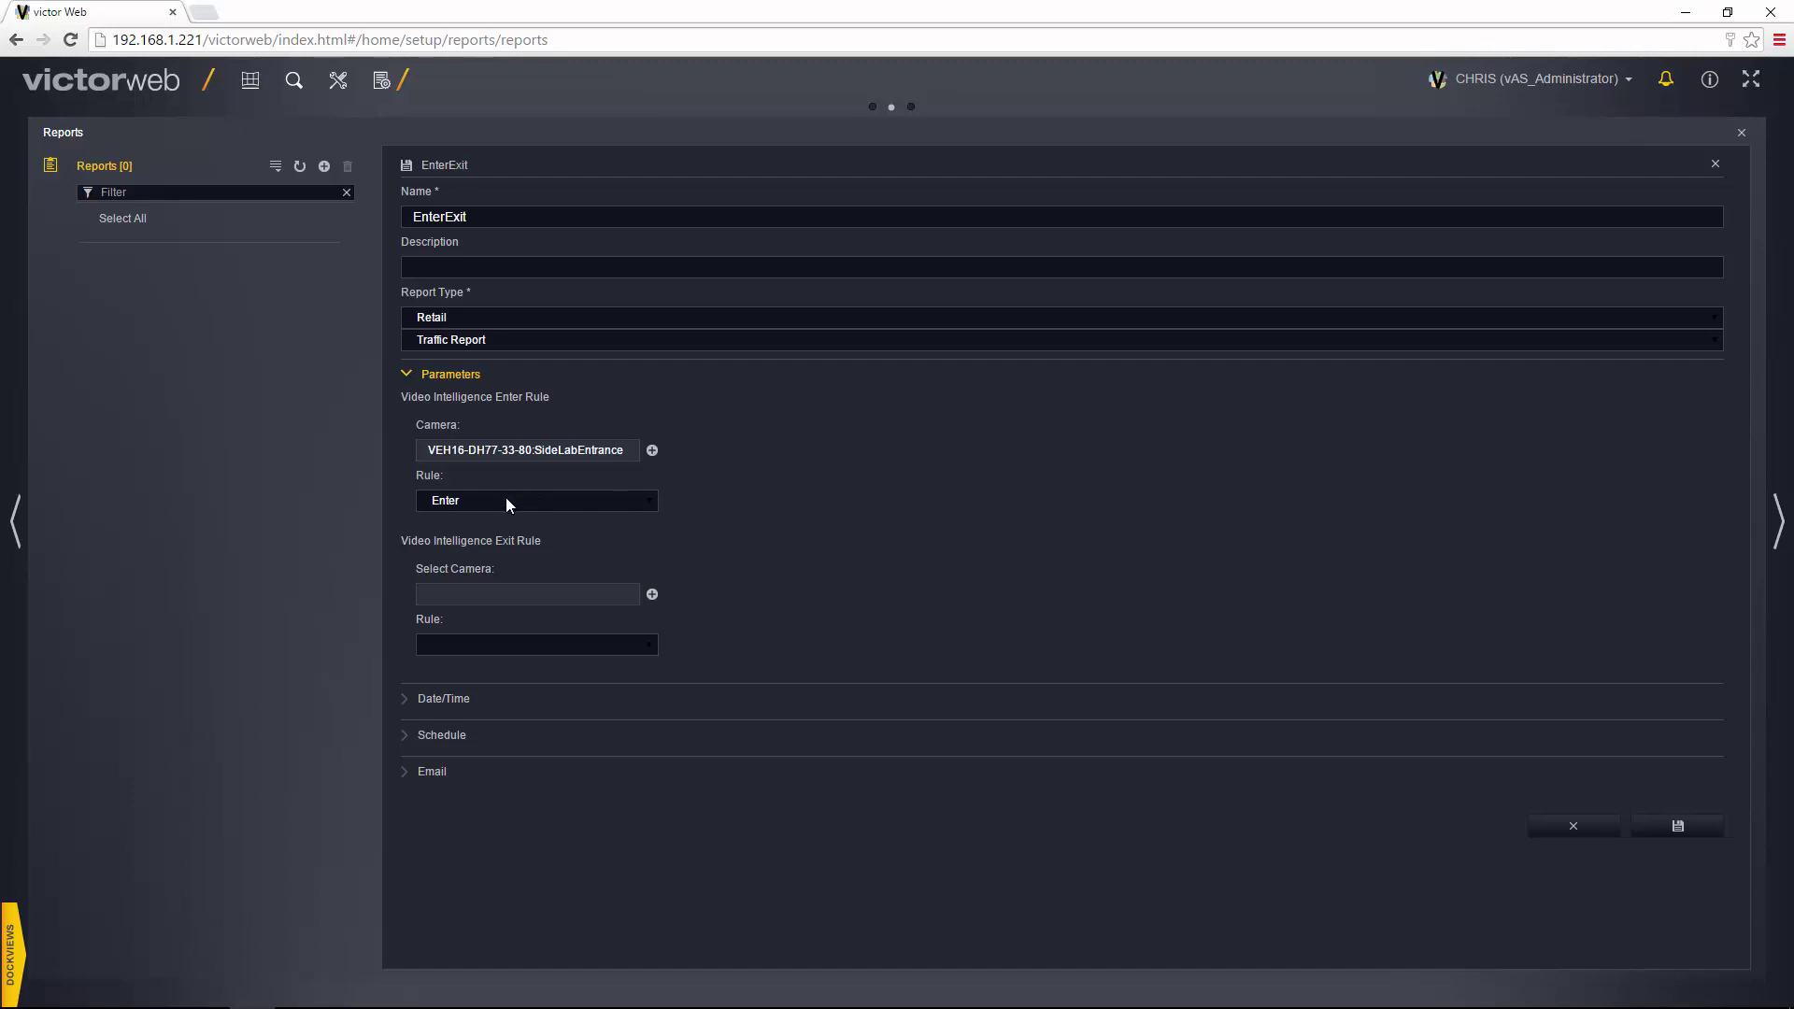
# Step: Set the exit rule's camera to VEH16-DH77-33-80:SideLabEntrance as well
pyautogui.click(563, 590)
pyautogui.click(652, 595)
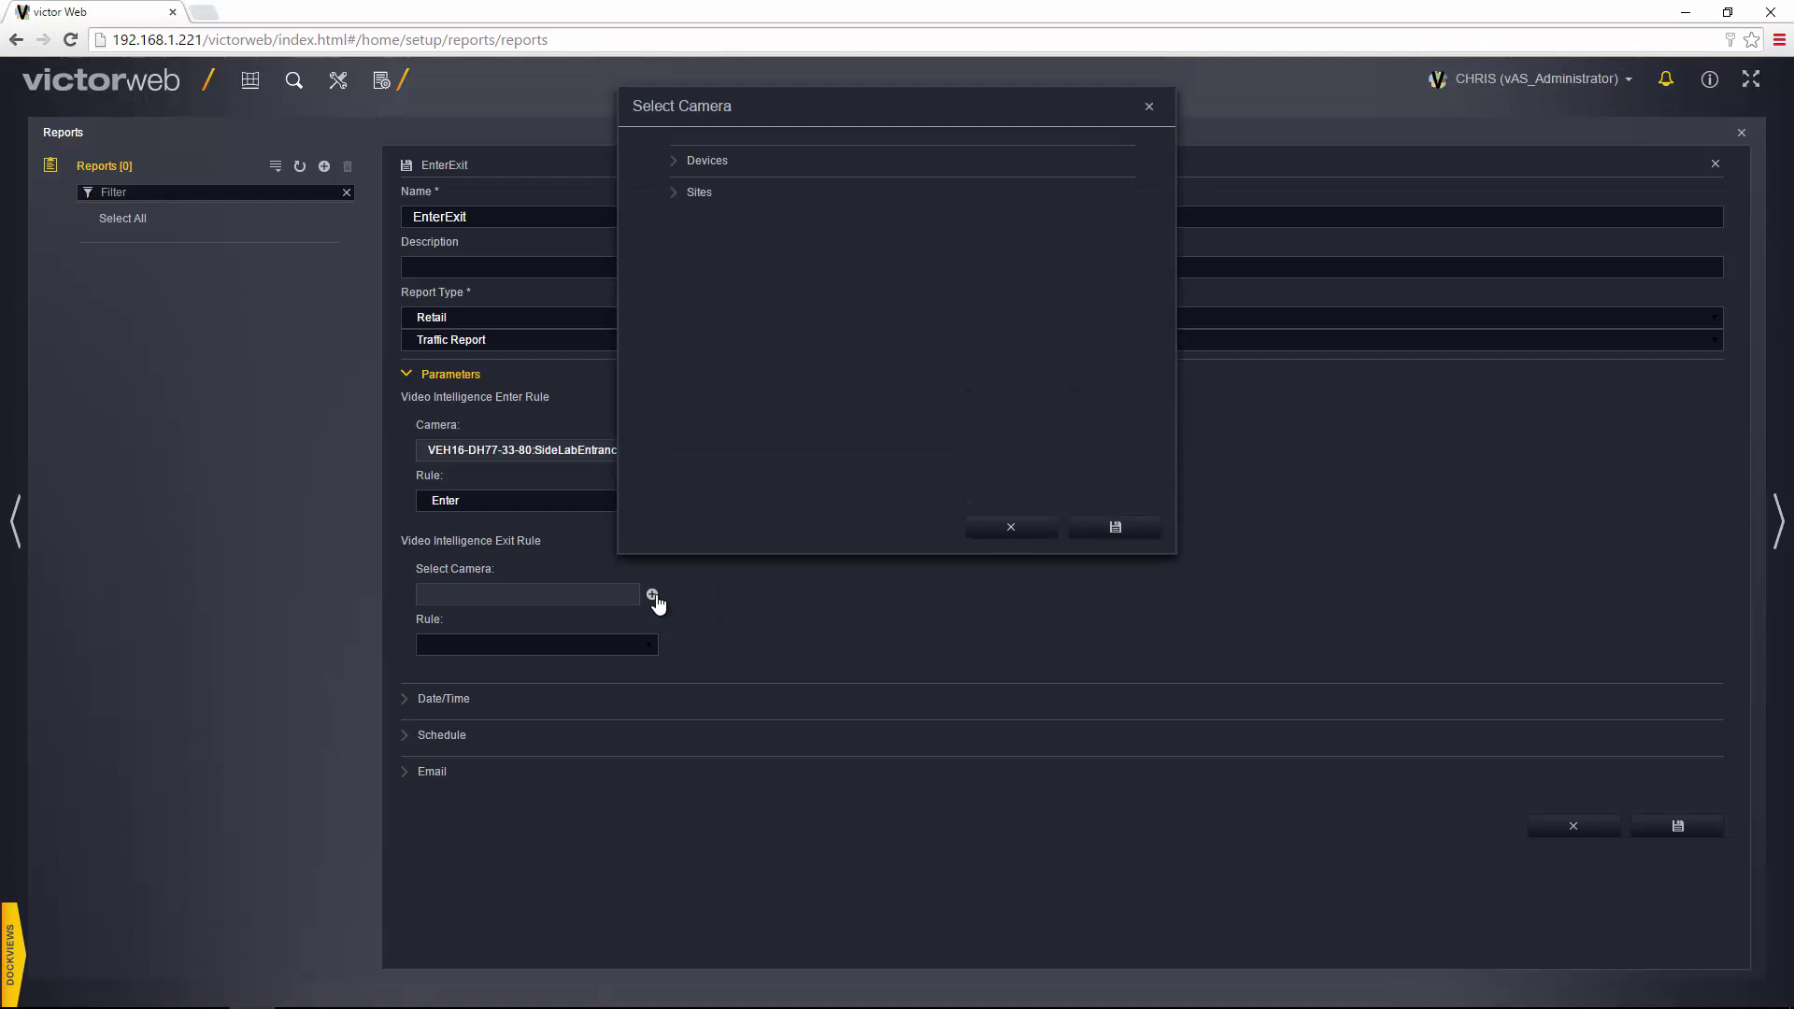
pyautogui.click(706, 166)
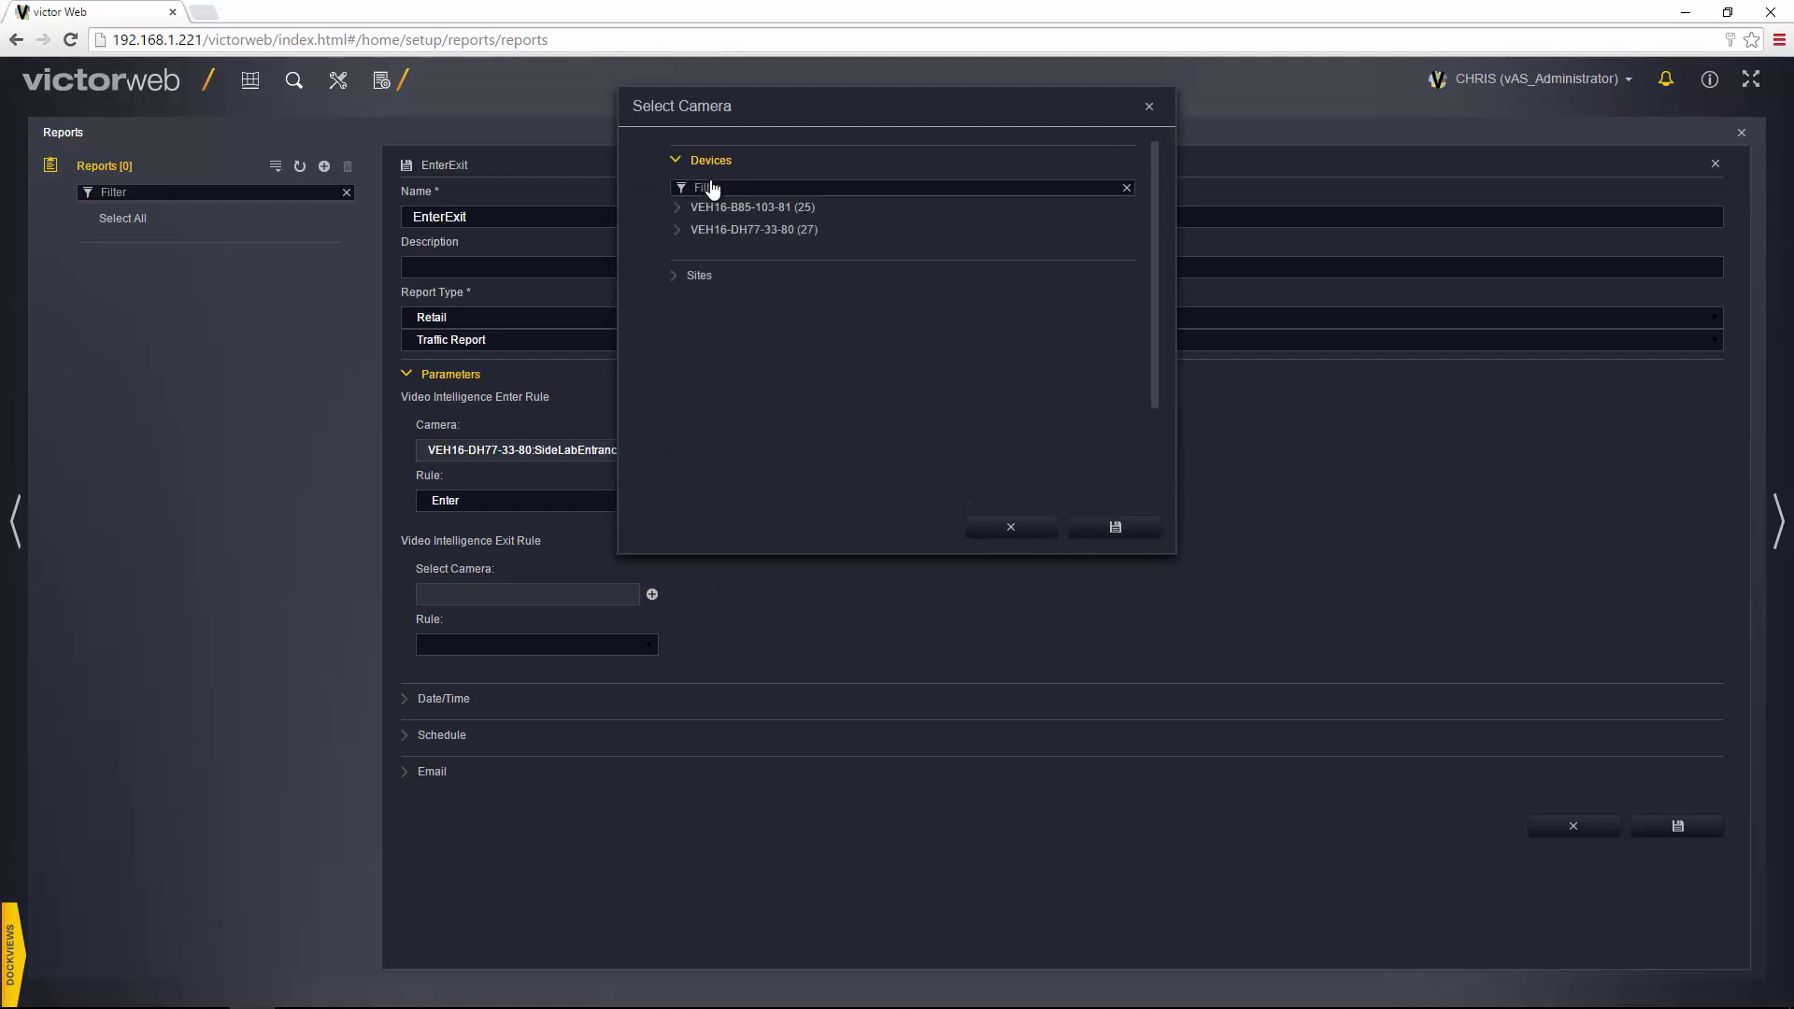
pyautogui.click(727, 234)
pyautogui.scroll(-4, 753, 309)
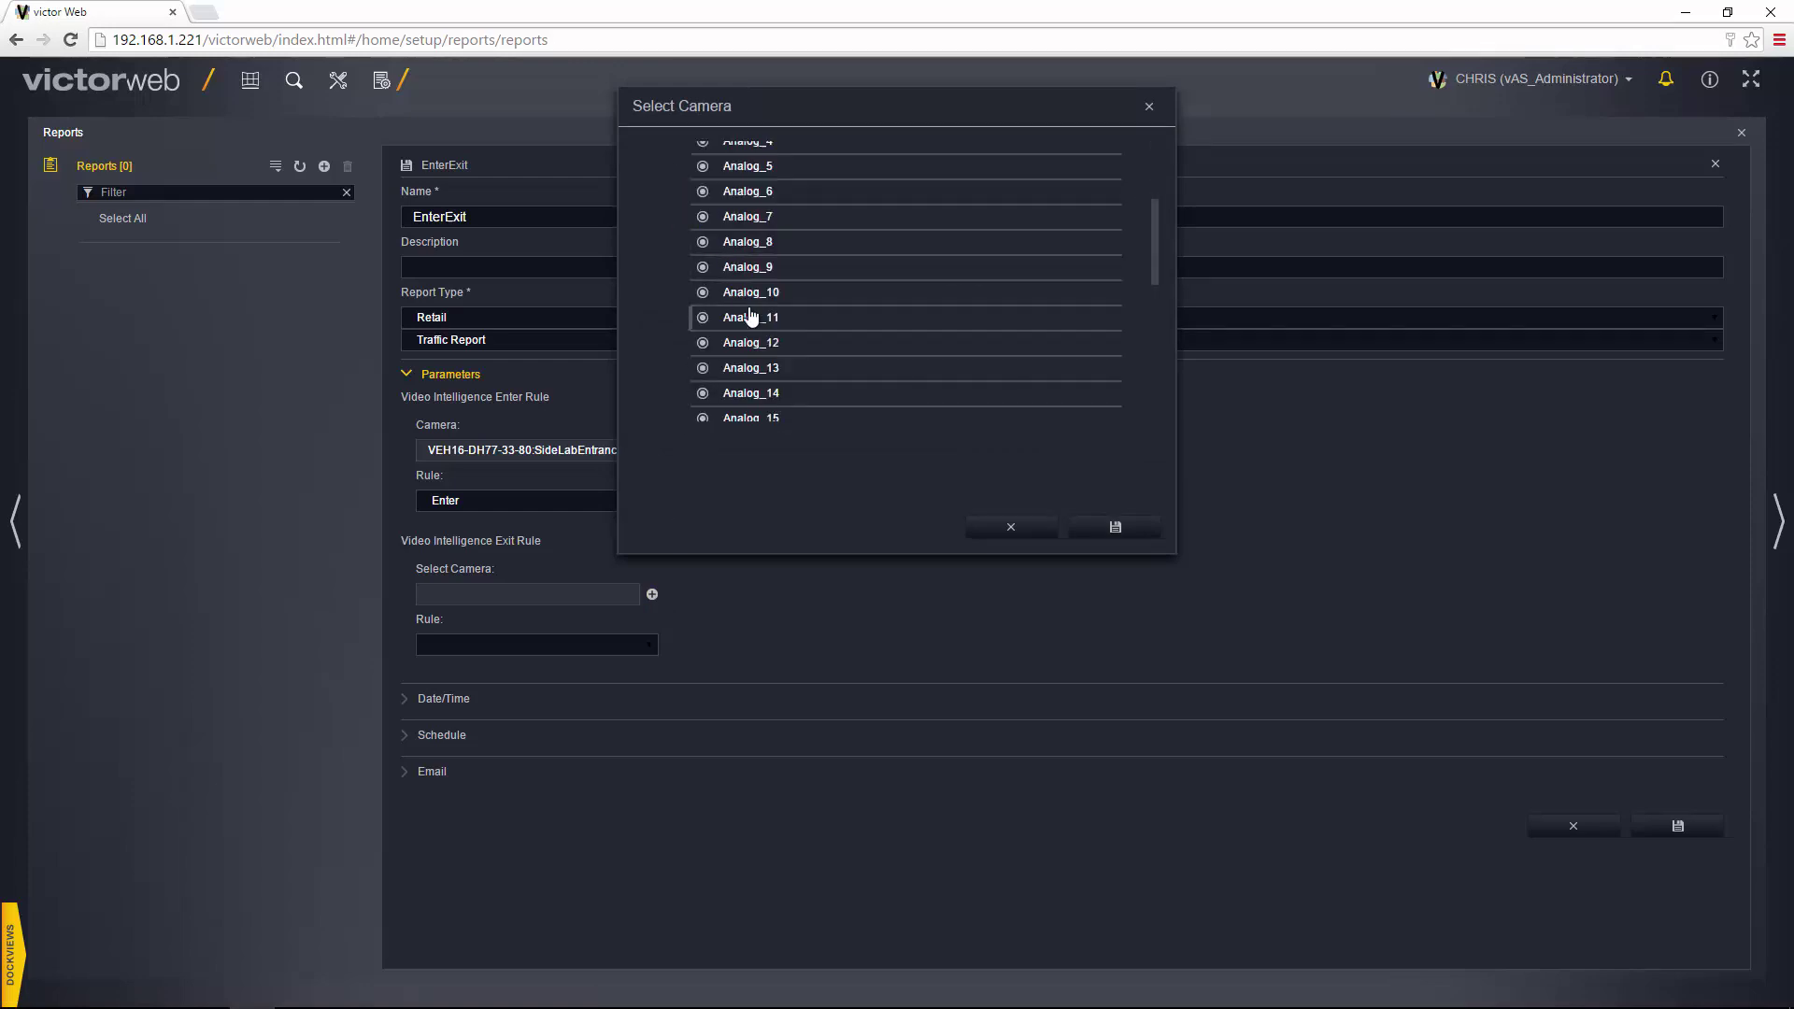
pyautogui.scroll(-2, 753, 313)
pyautogui.scroll(2, 753, 313)
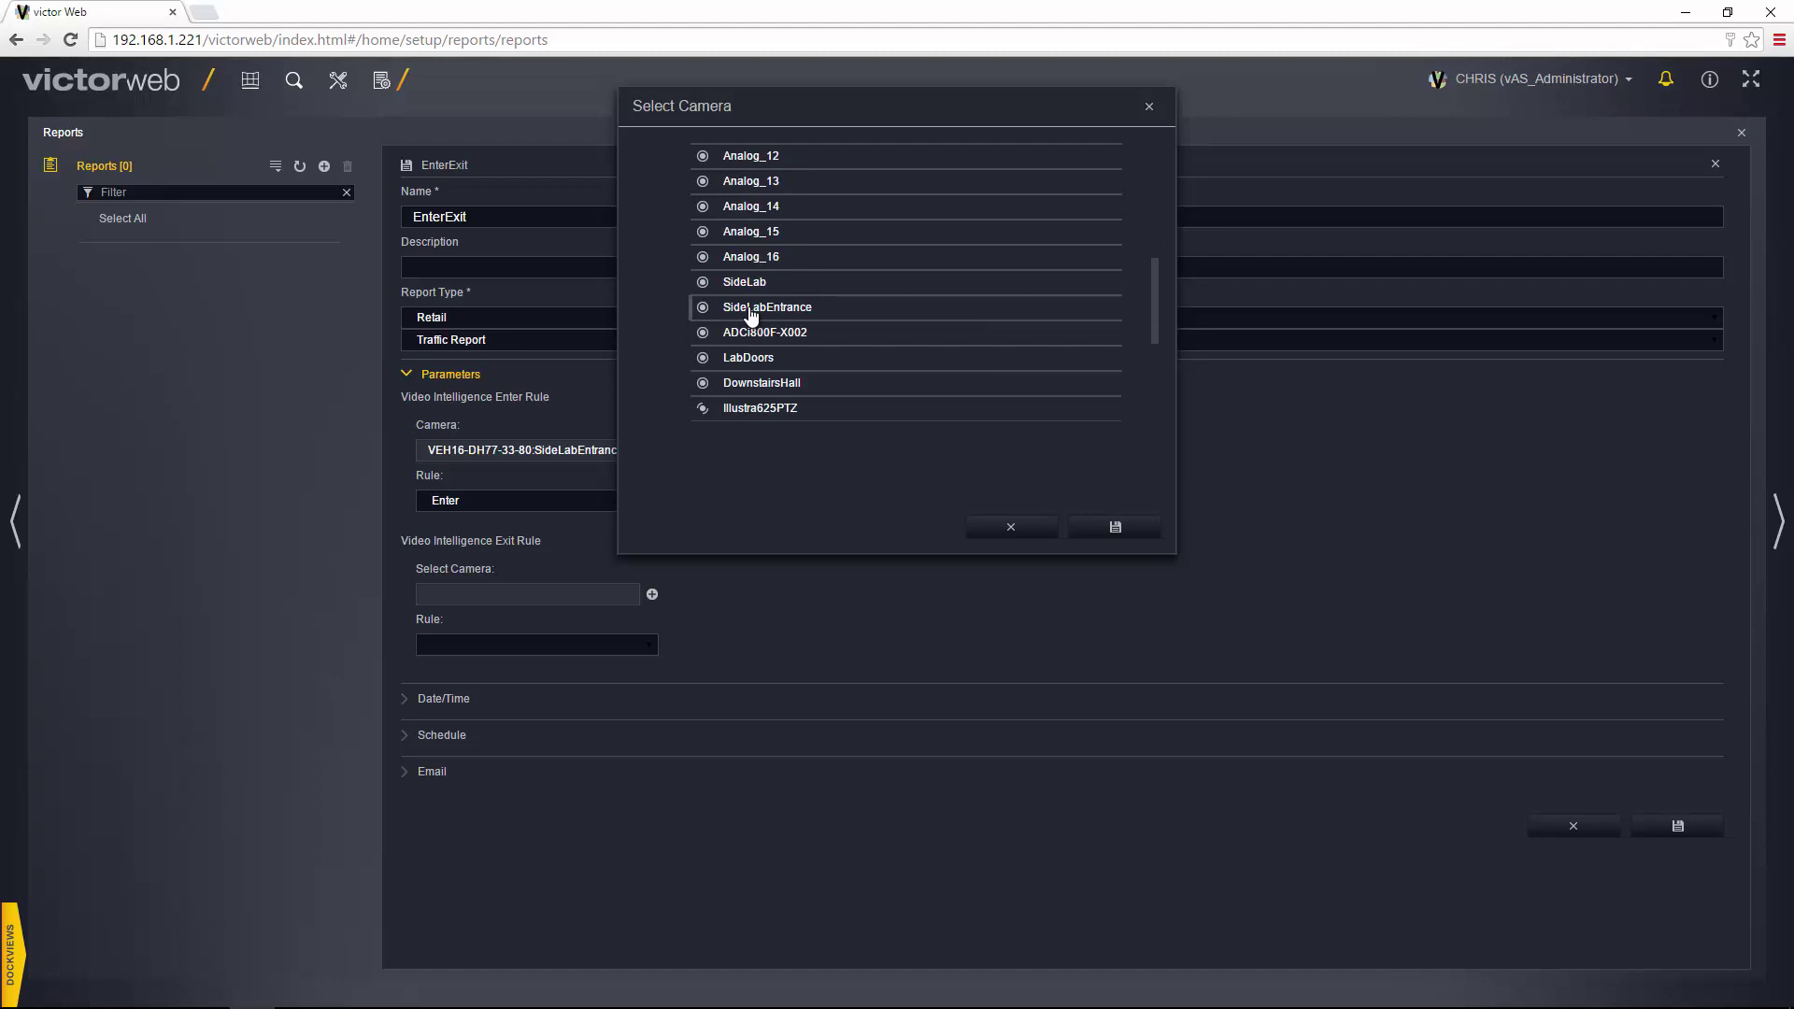
pyautogui.click(752, 316)
pyautogui.click(1115, 527)
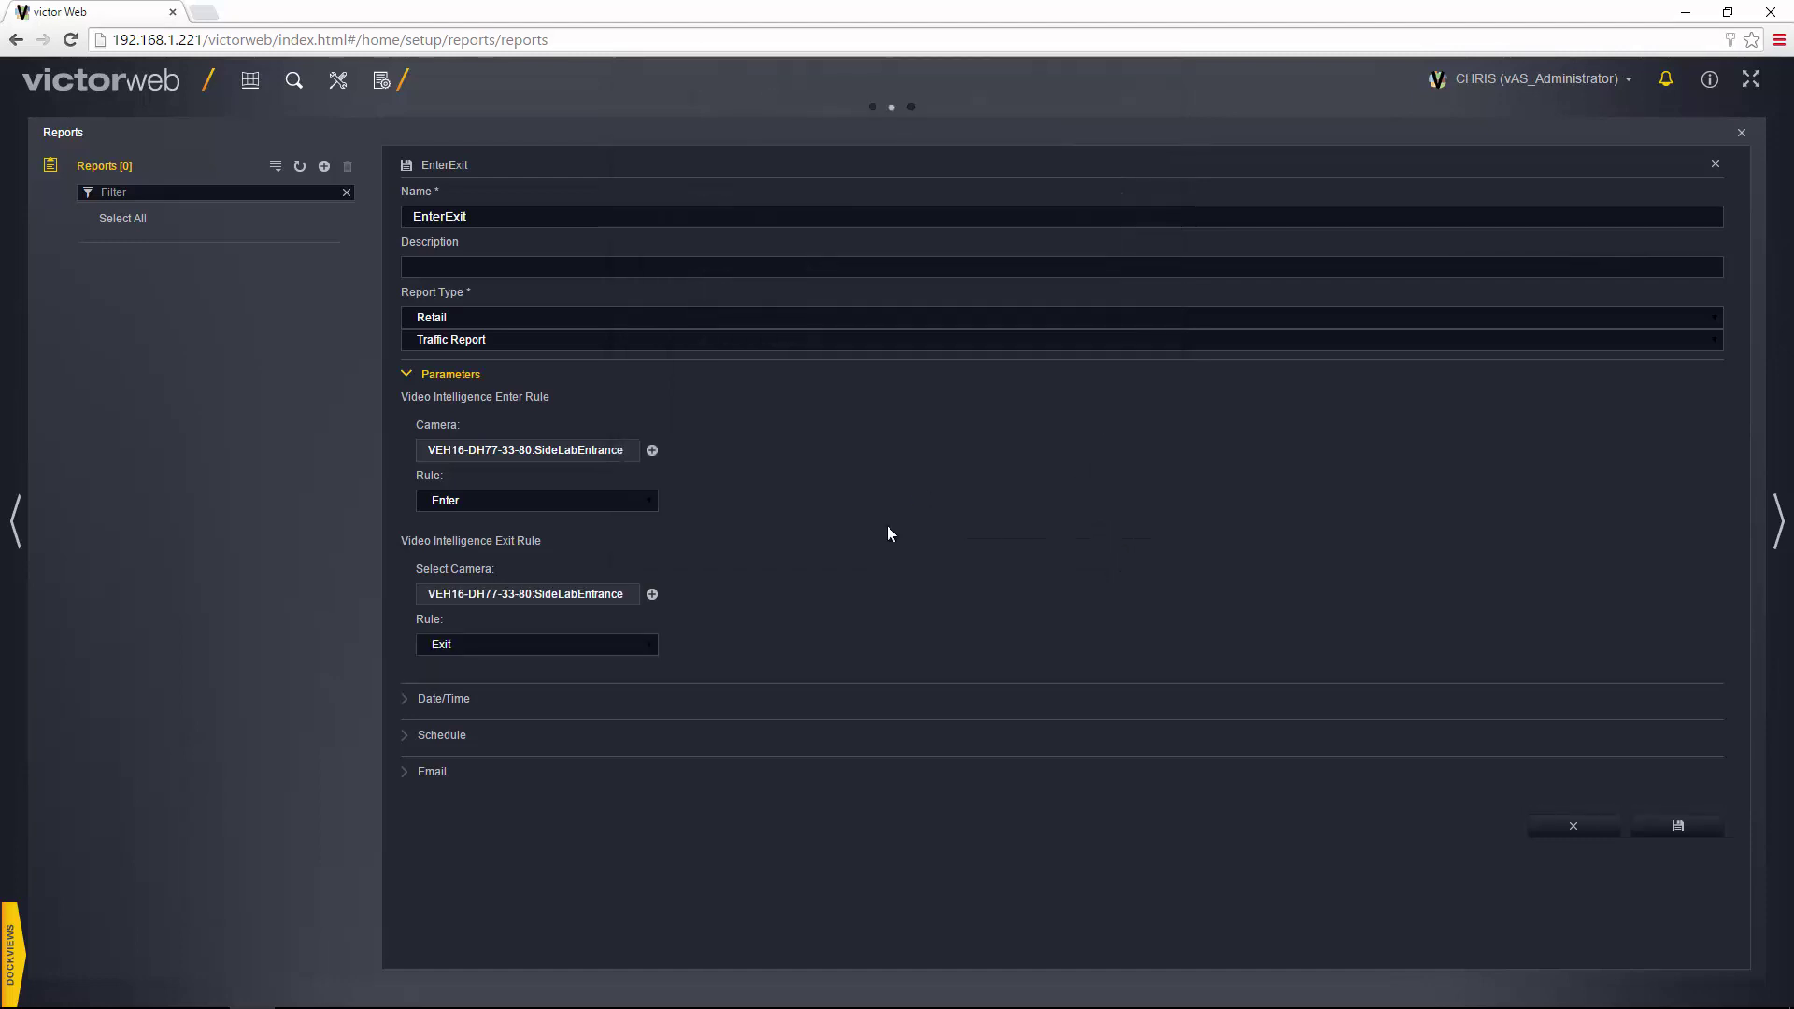
# Step: Change the pre-defined date range from Last Hour to Last 7 Days
pyautogui.click(465, 703)
pyautogui.scroll(-1, 812, 512)
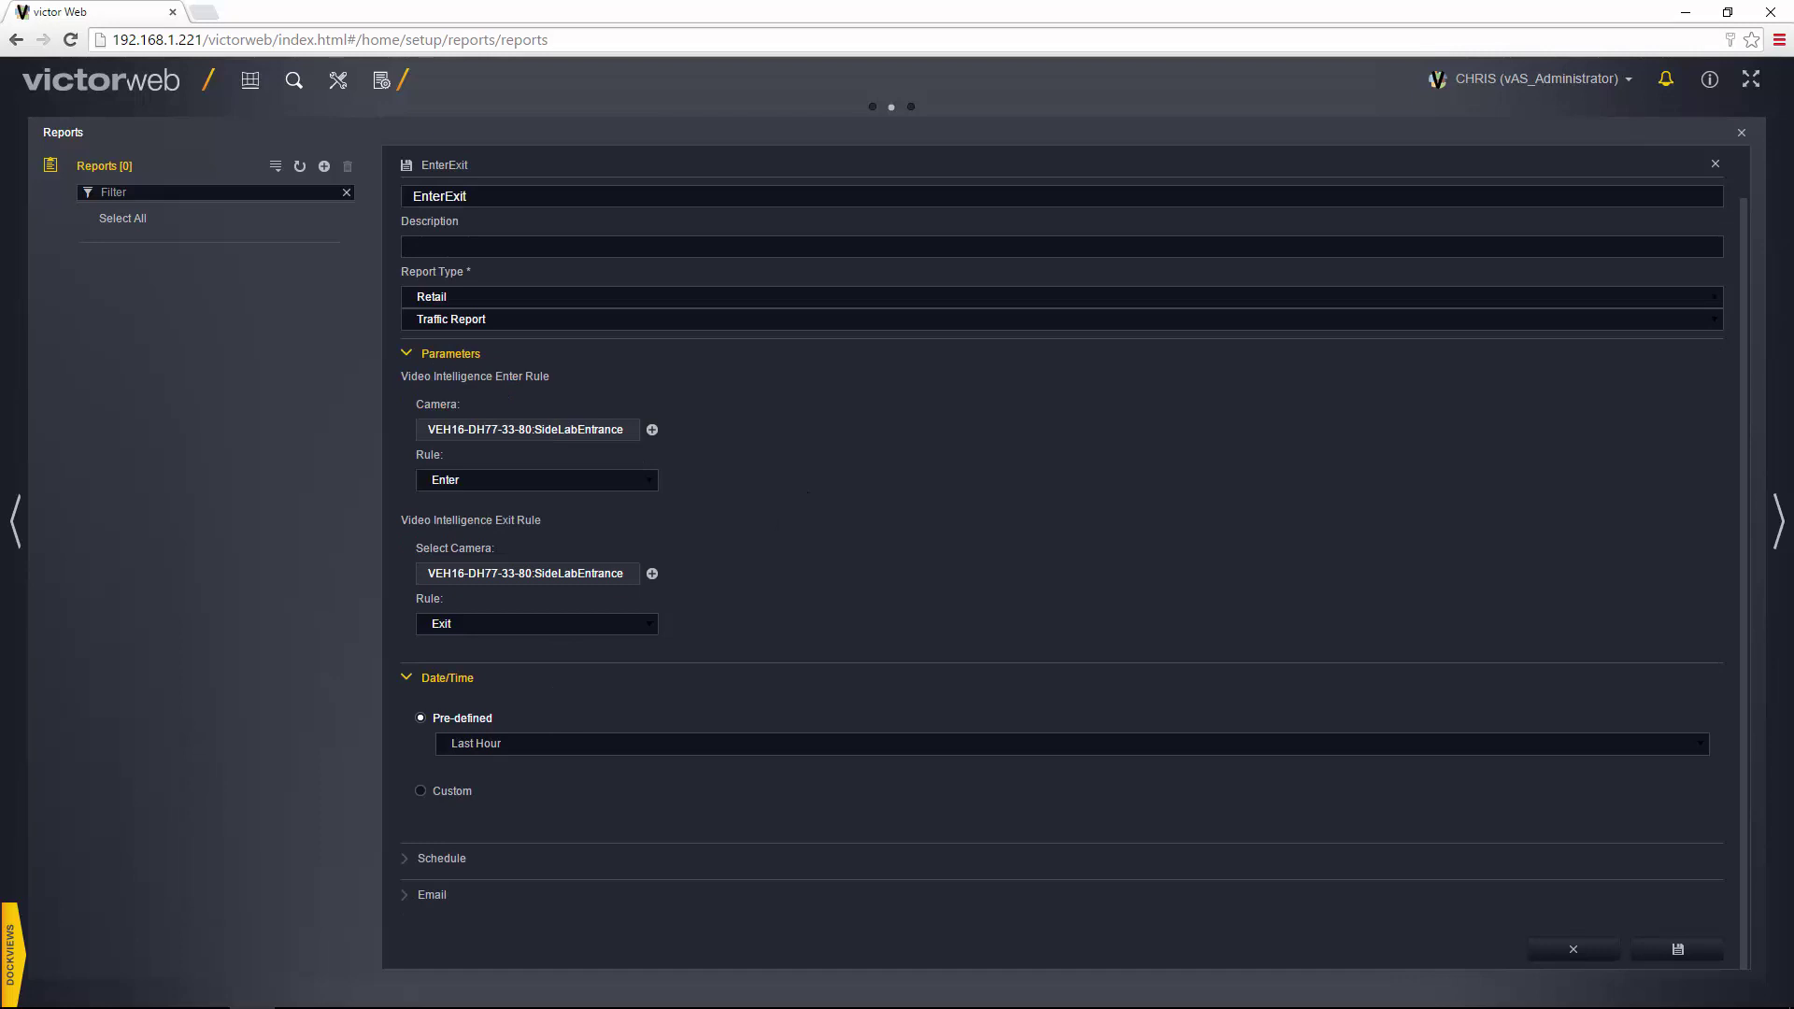
pyautogui.click(547, 743)
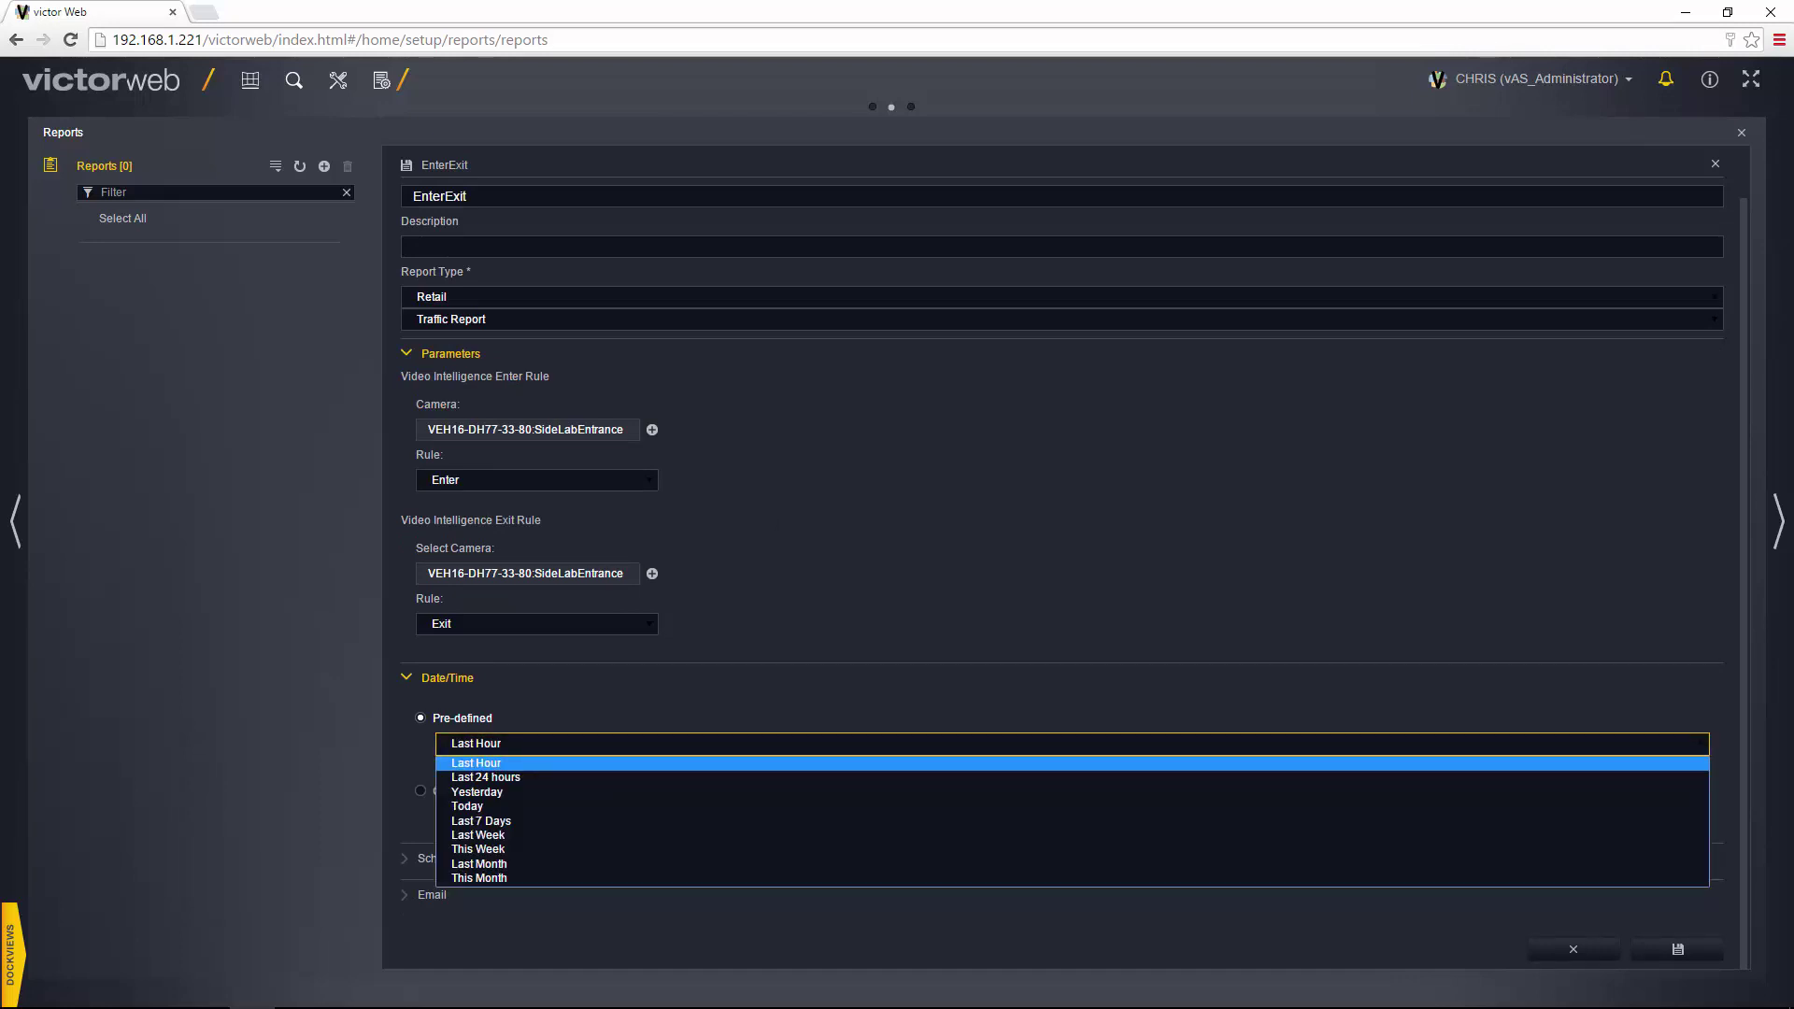
pyautogui.click(512, 821)
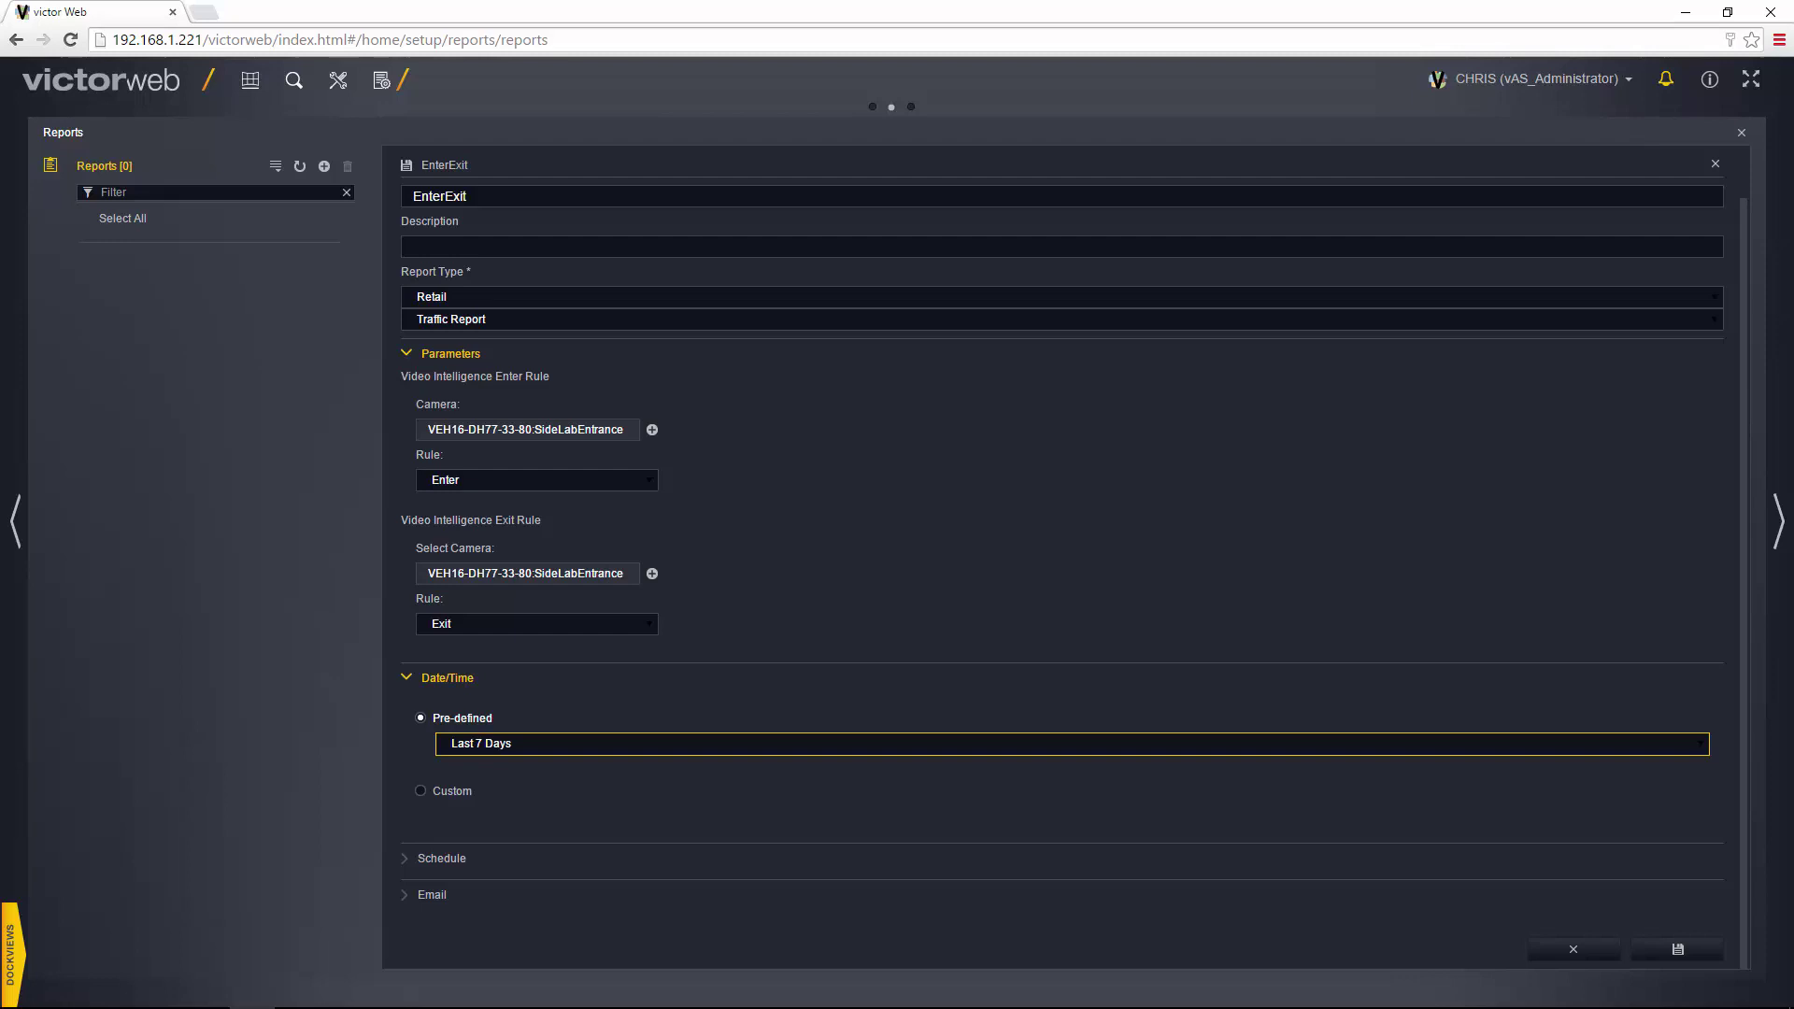
# Step: Try enabling a recurring schedule, then turn the schedule back off
pyautogui.click(464, 857)
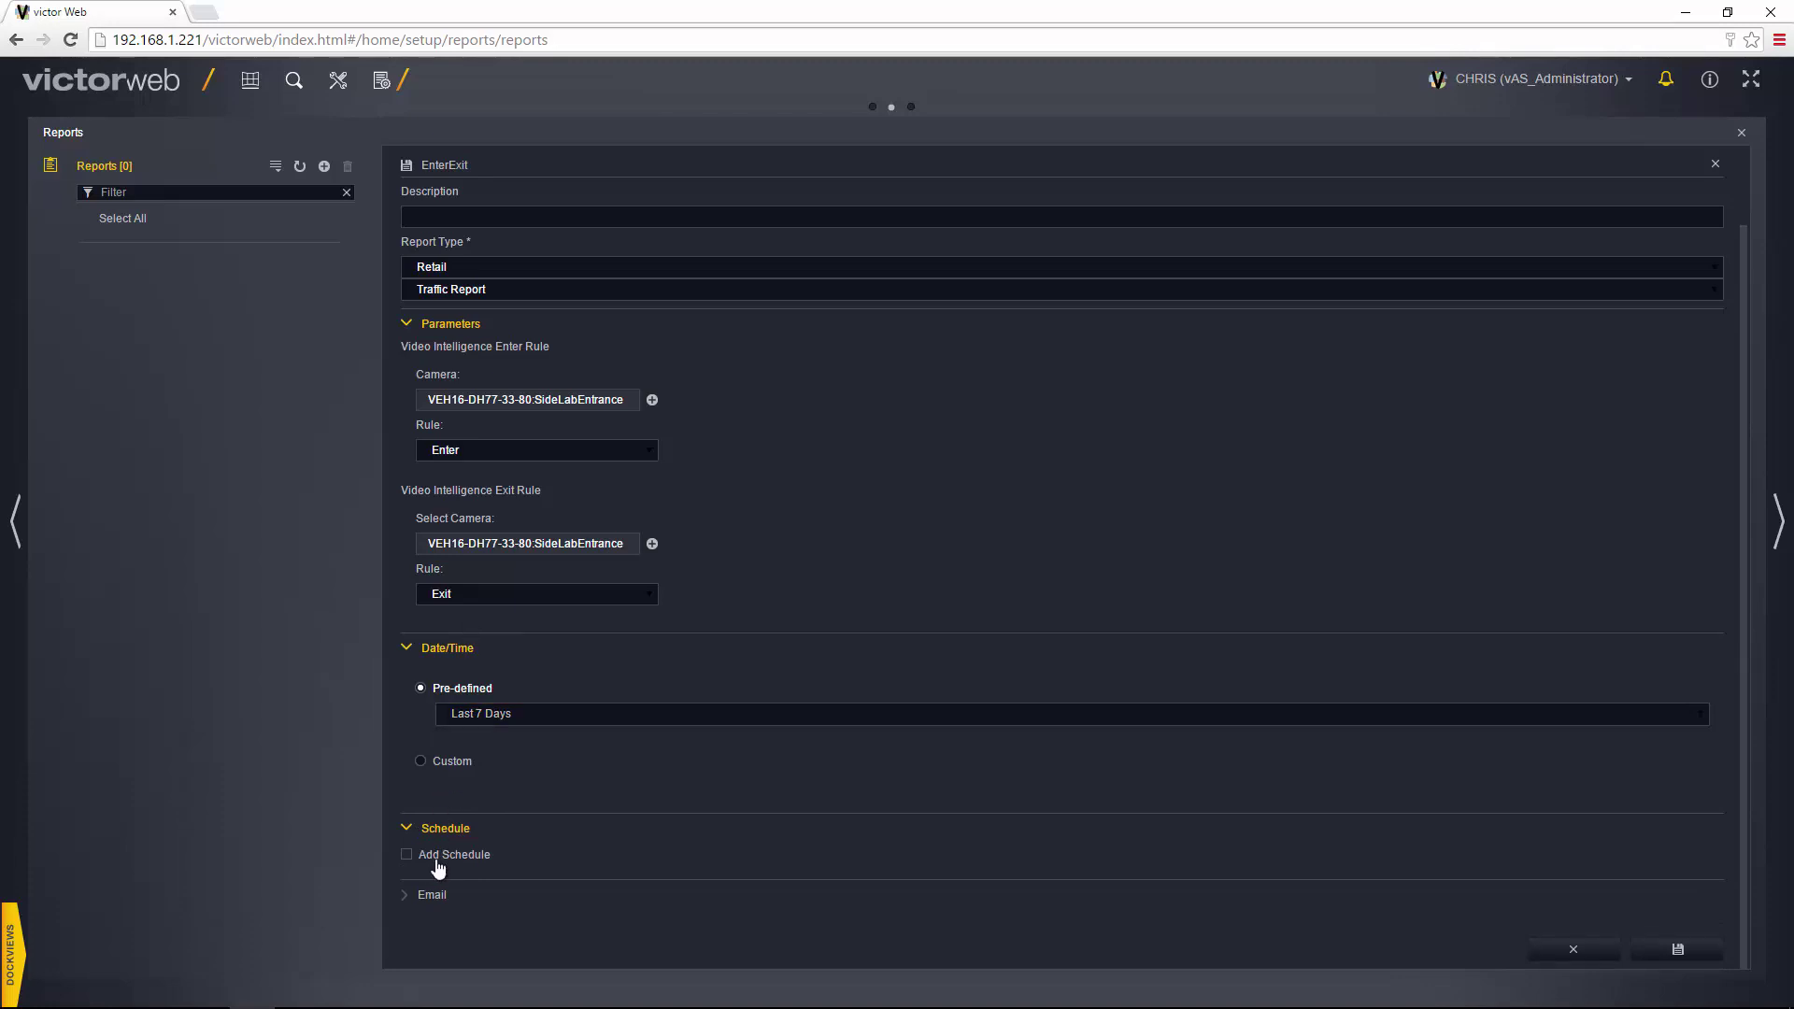
pyautogui.click(406, 854)
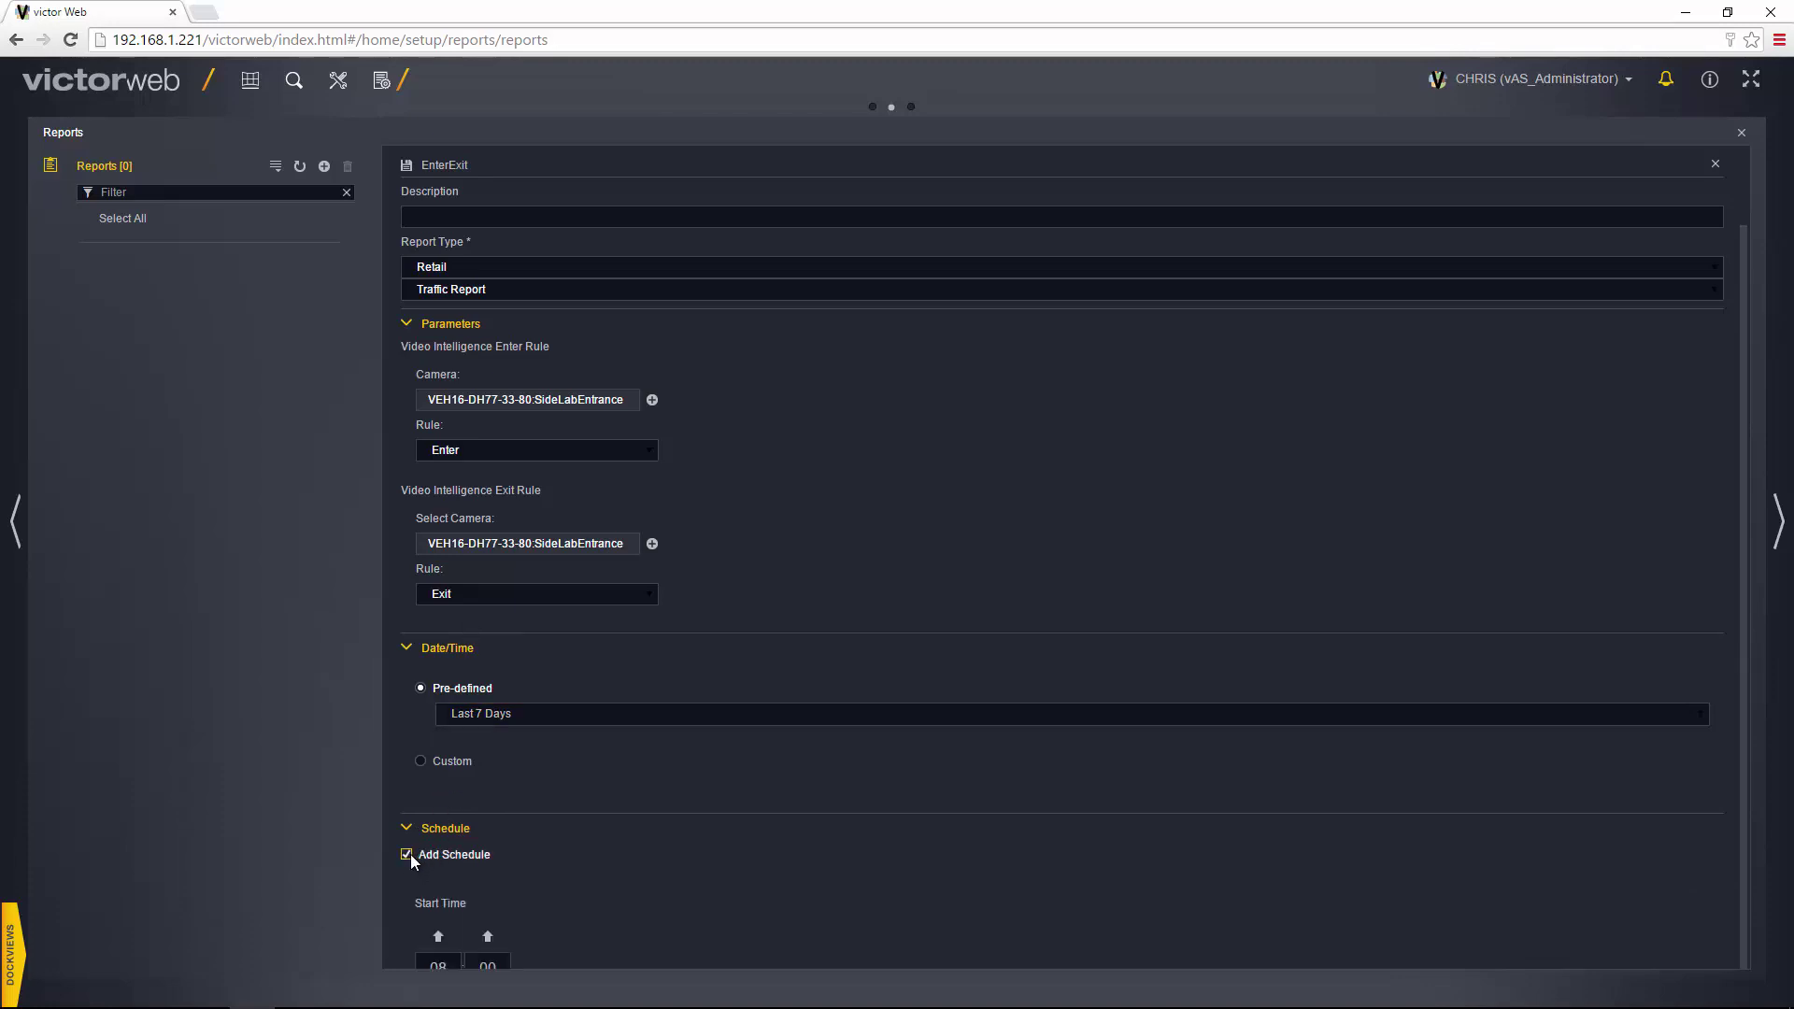
pyautogui.scroll(-5, 411, 854)
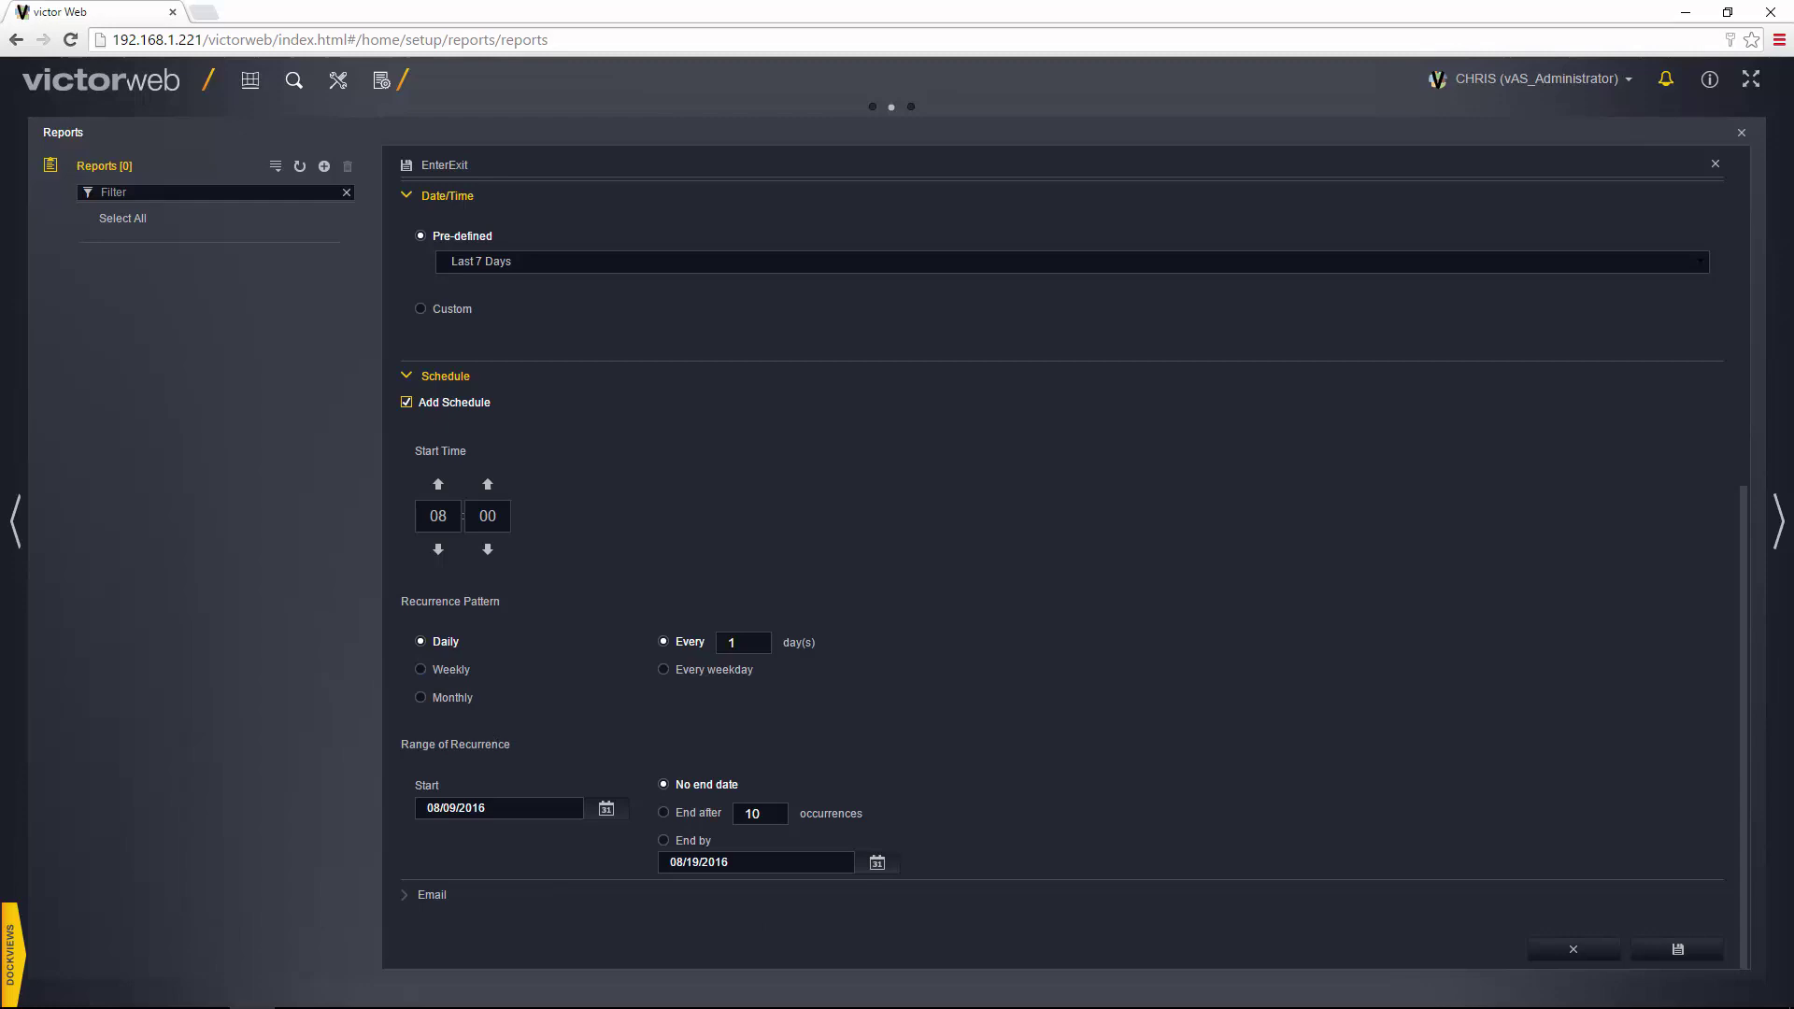
pyautogui.click(407, 402)
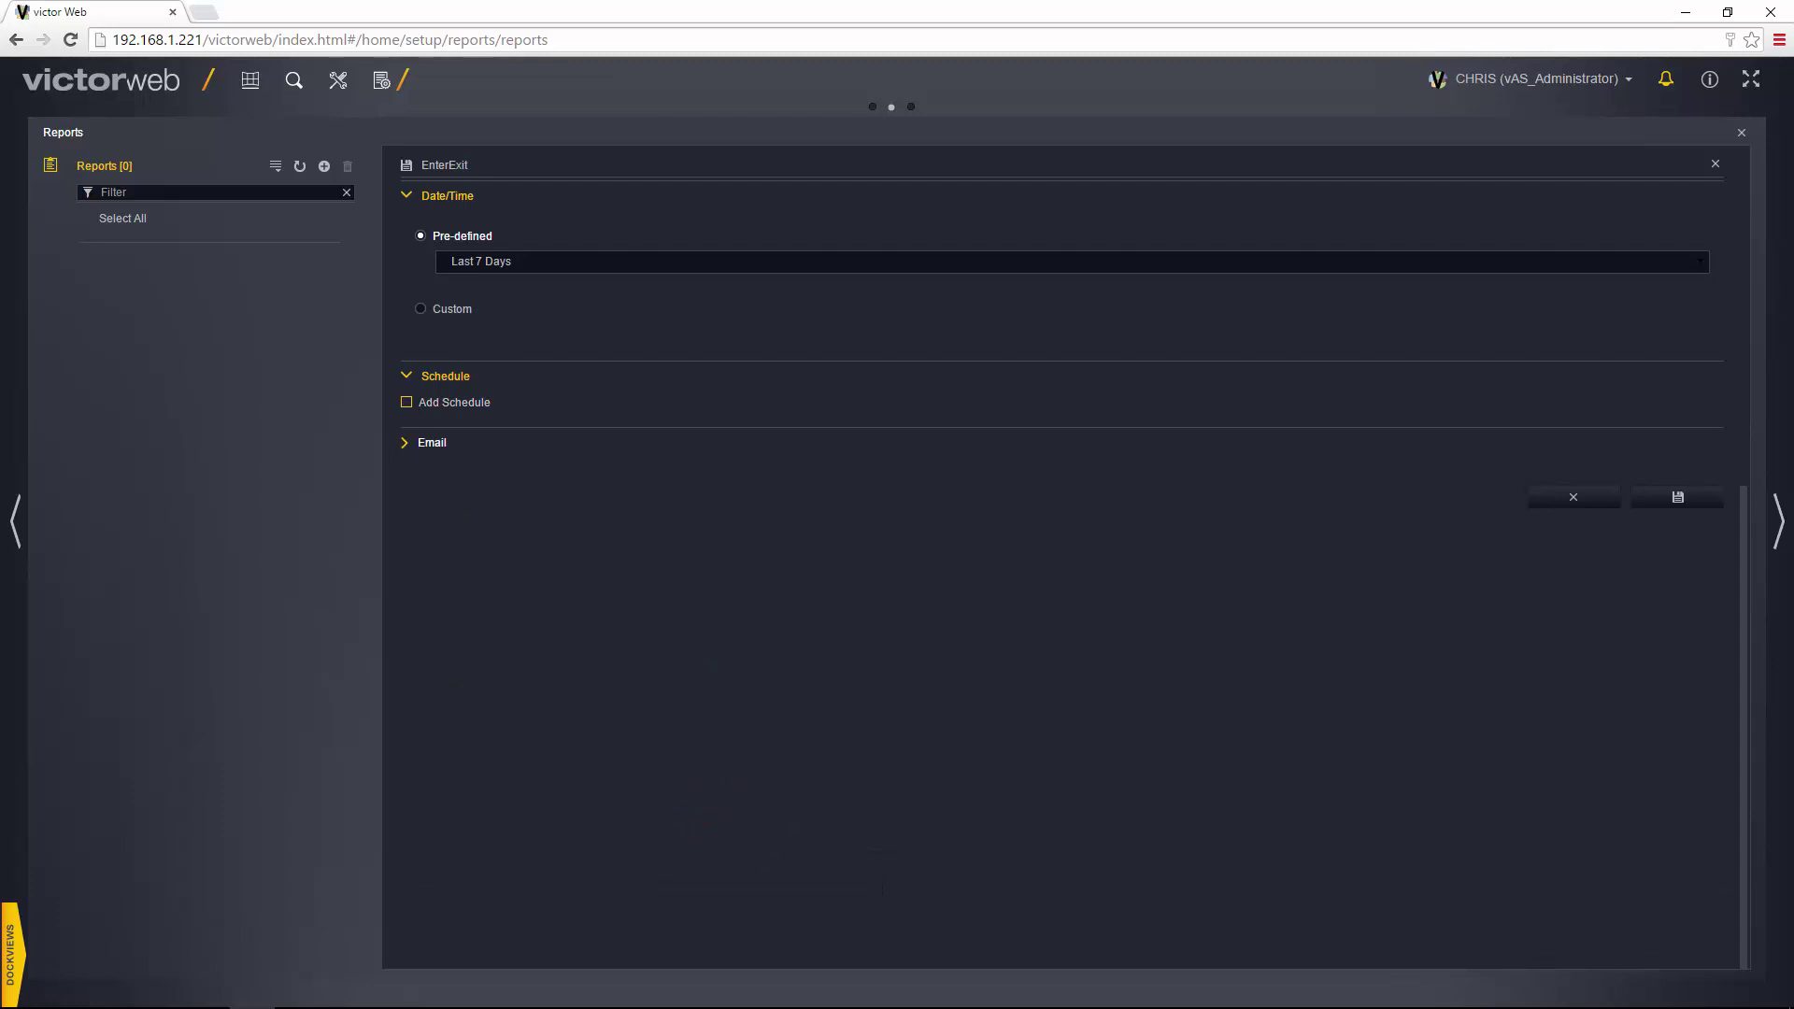
# Step: Enable email delivery, try composing a new email, then turn email off again
pyautogui.click(405, 443)
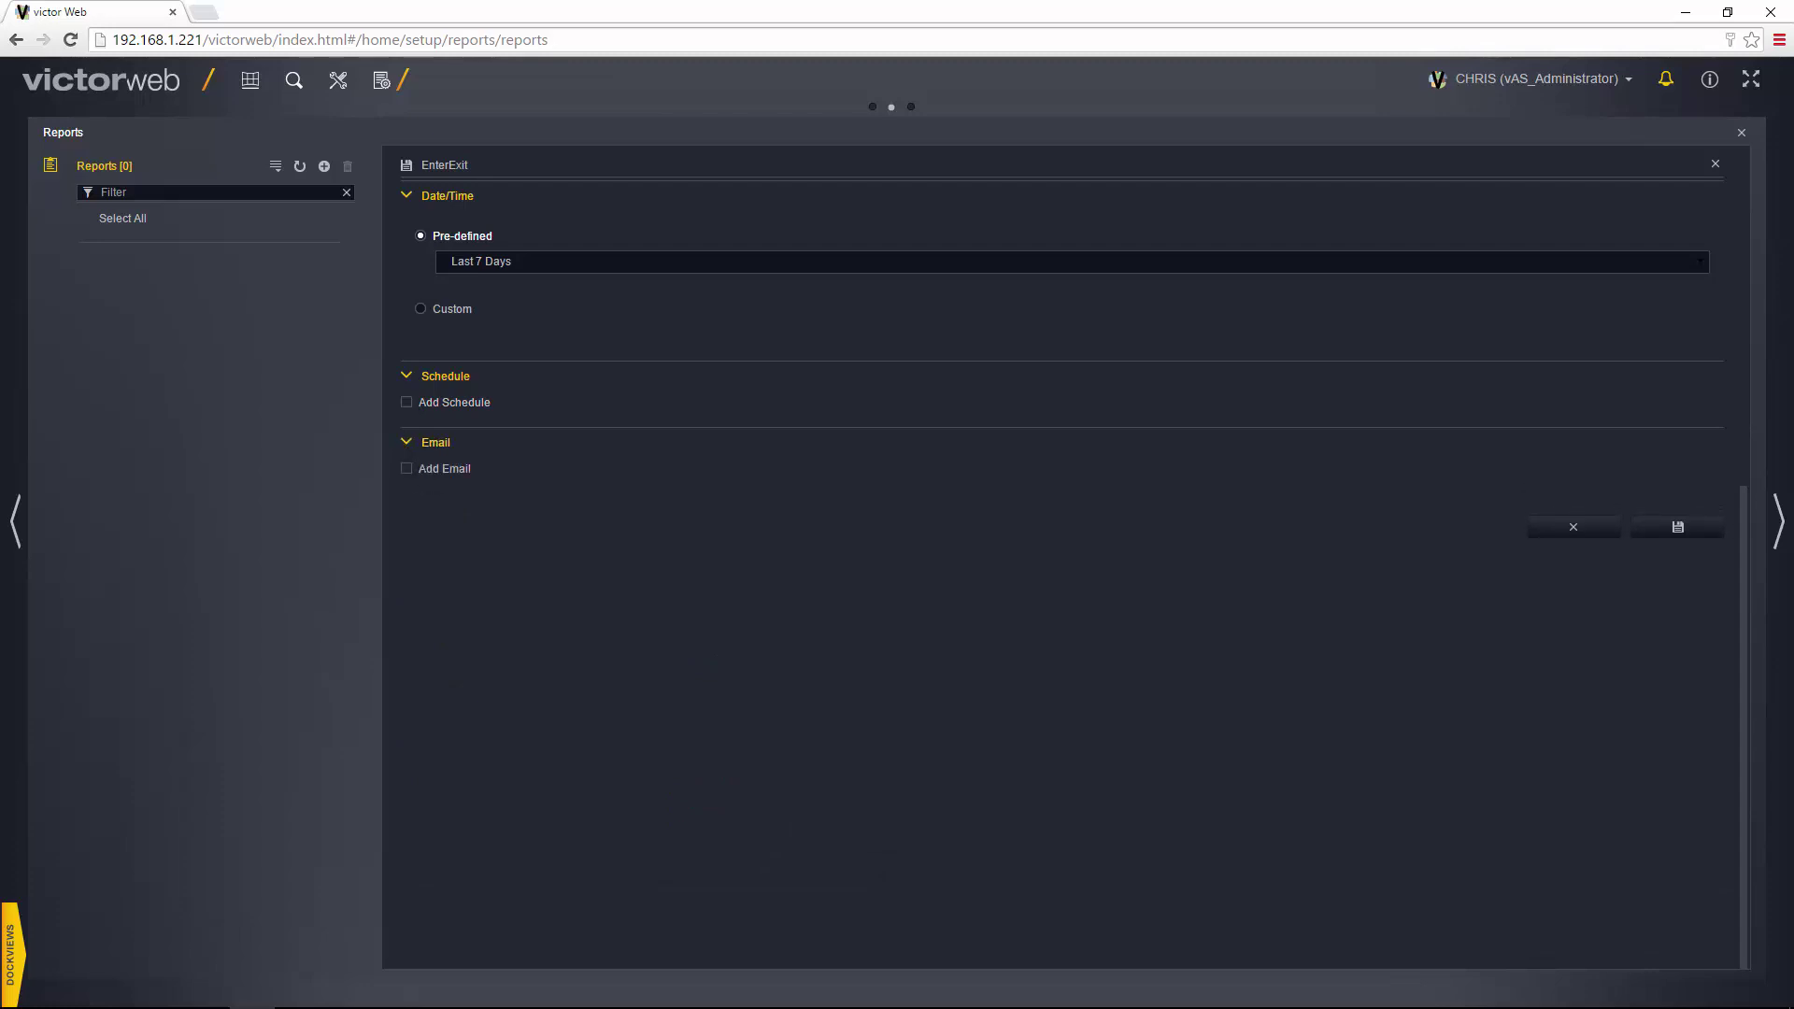
pyautogui.click(408, 469)
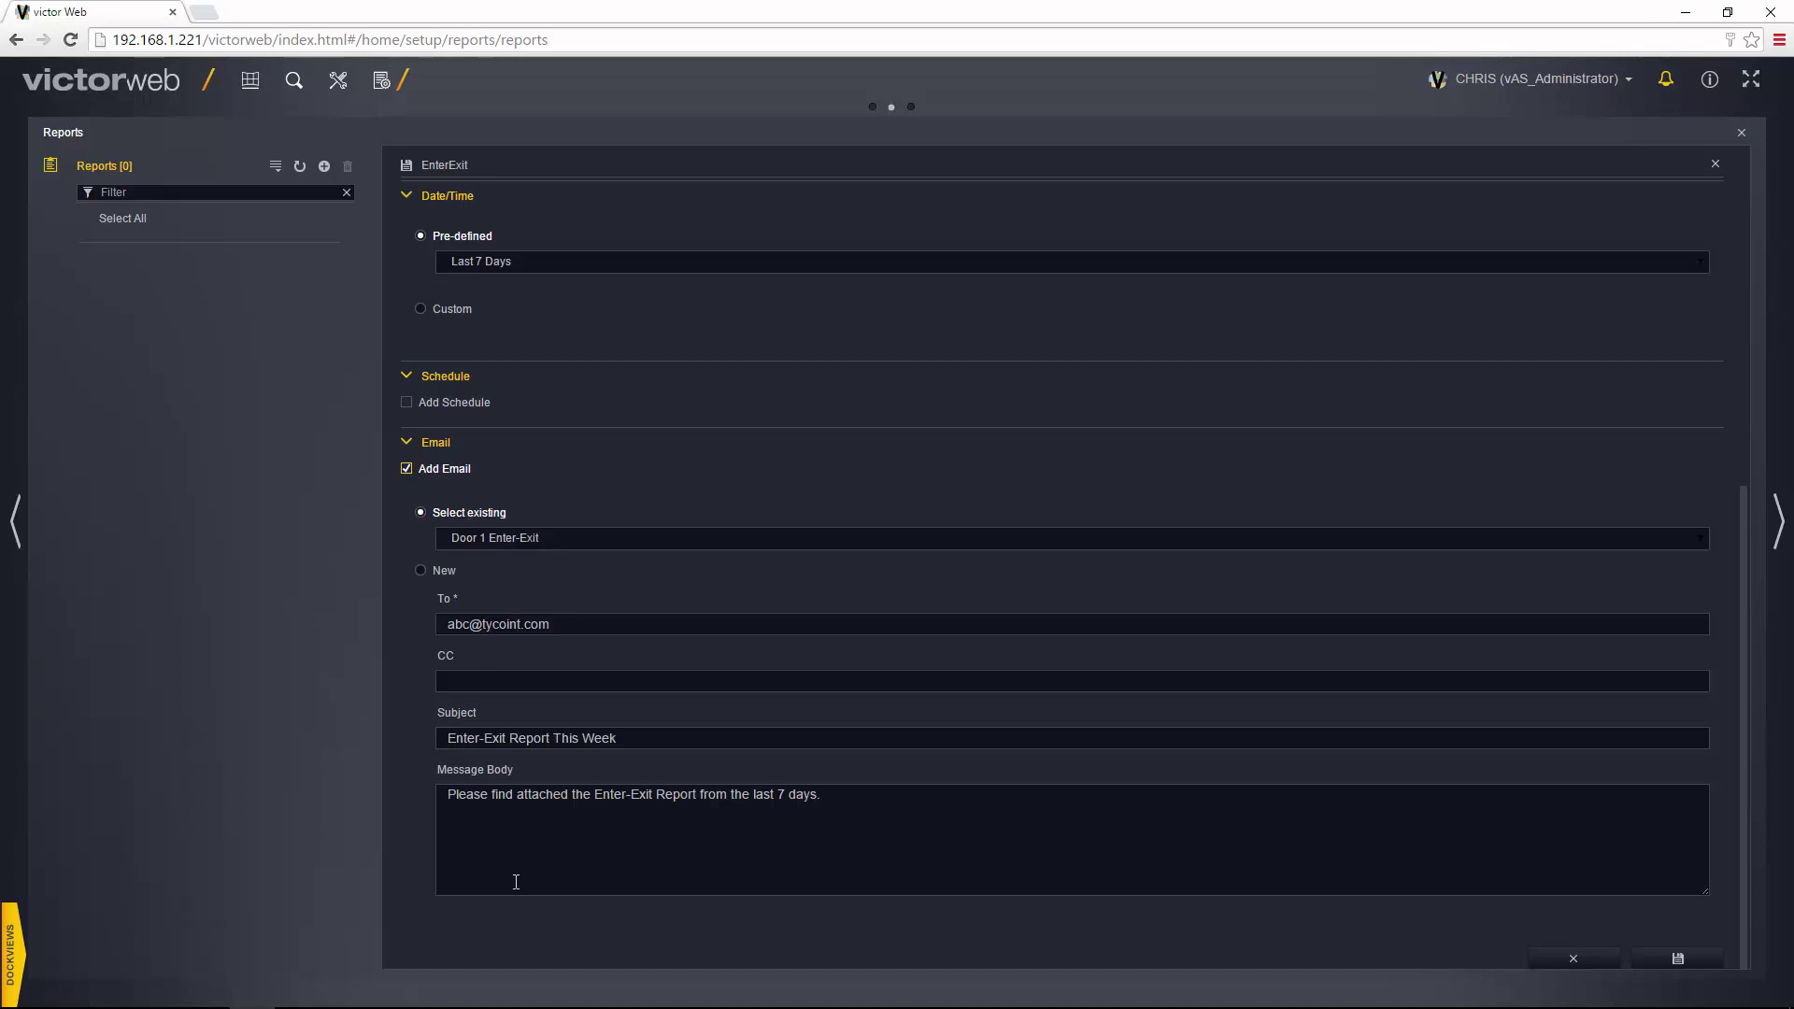
pyautogui.click(427, 571)
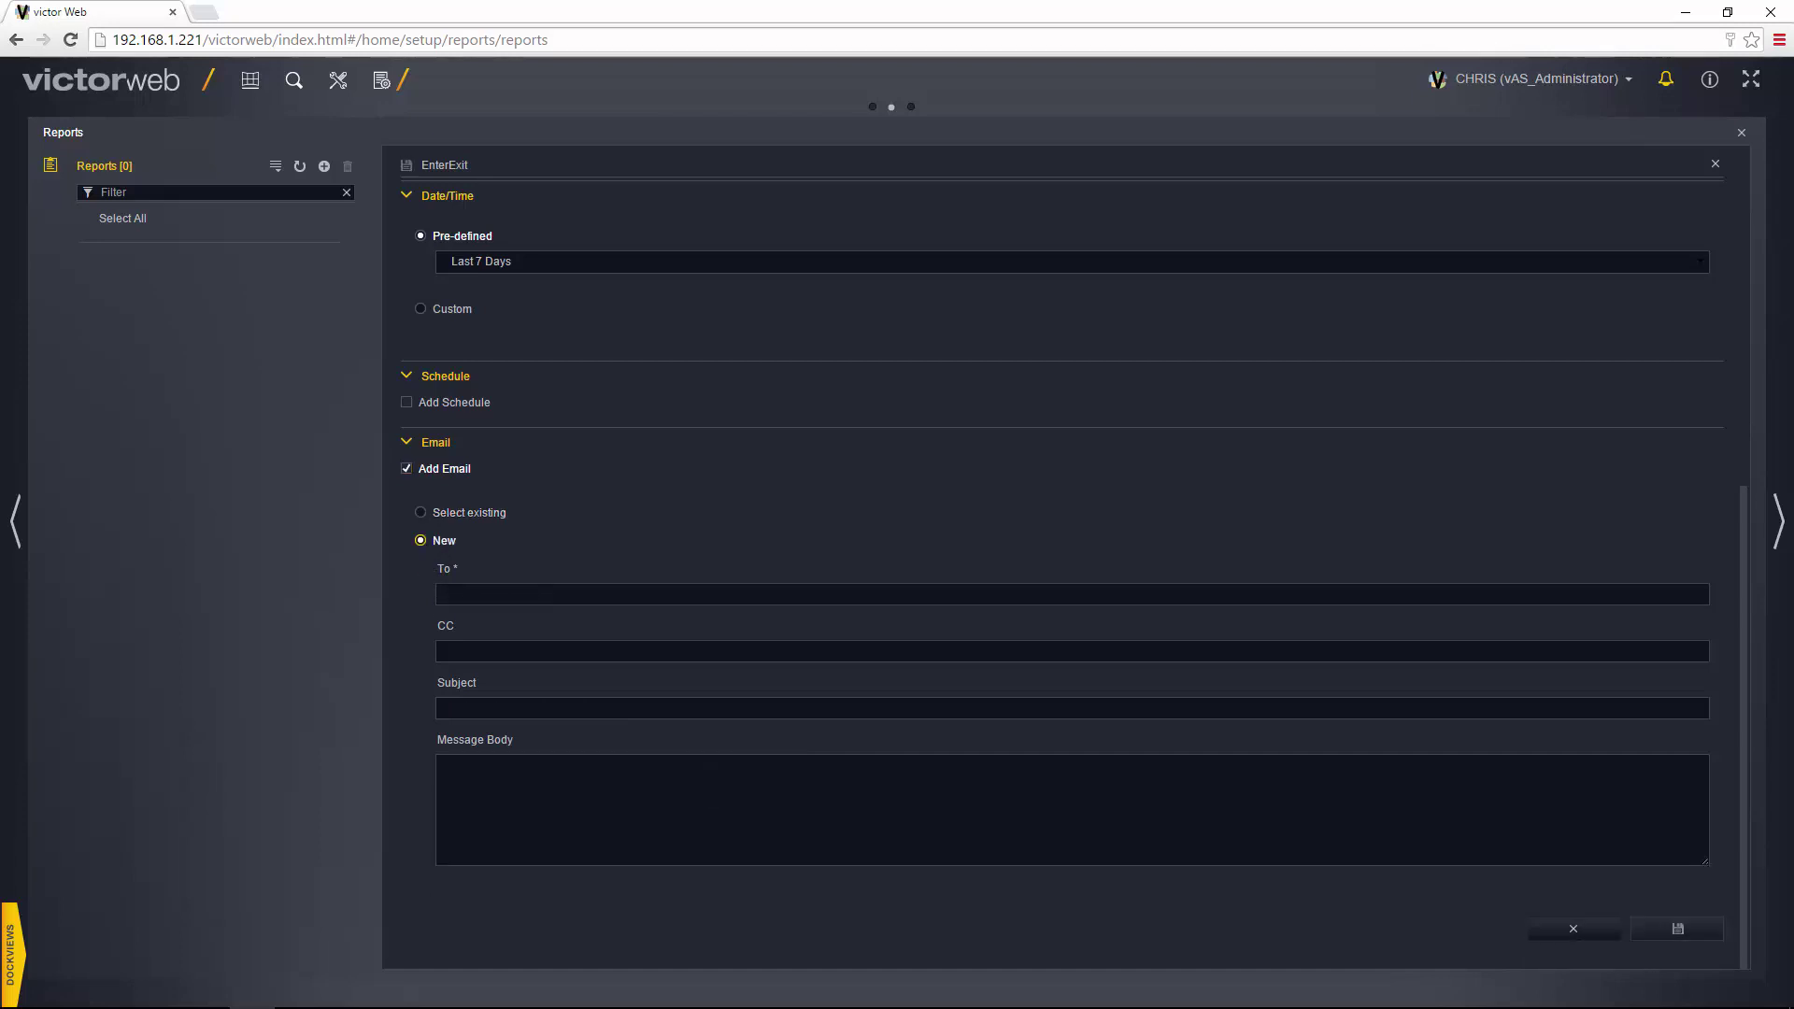
pyautogui.click(407, 469)
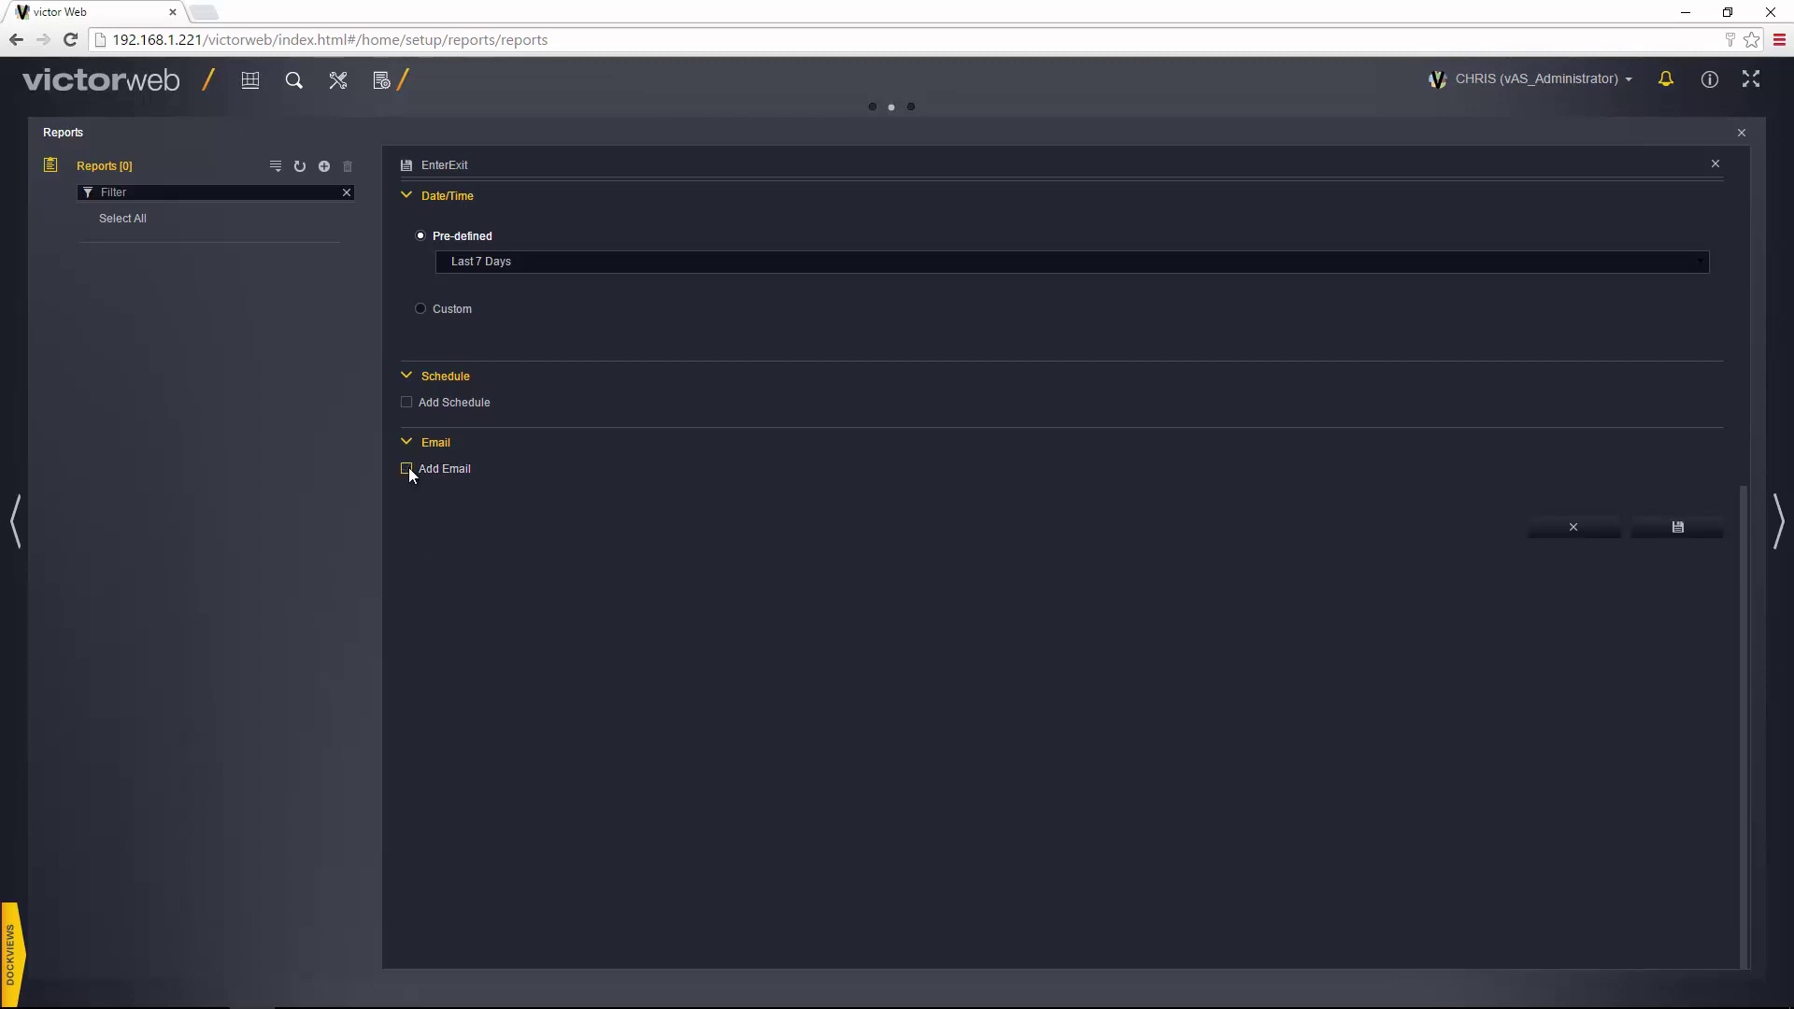
# Step: Save the EnterExit report and reopen it from the Reports list
pyautogui.click(1695, 529)
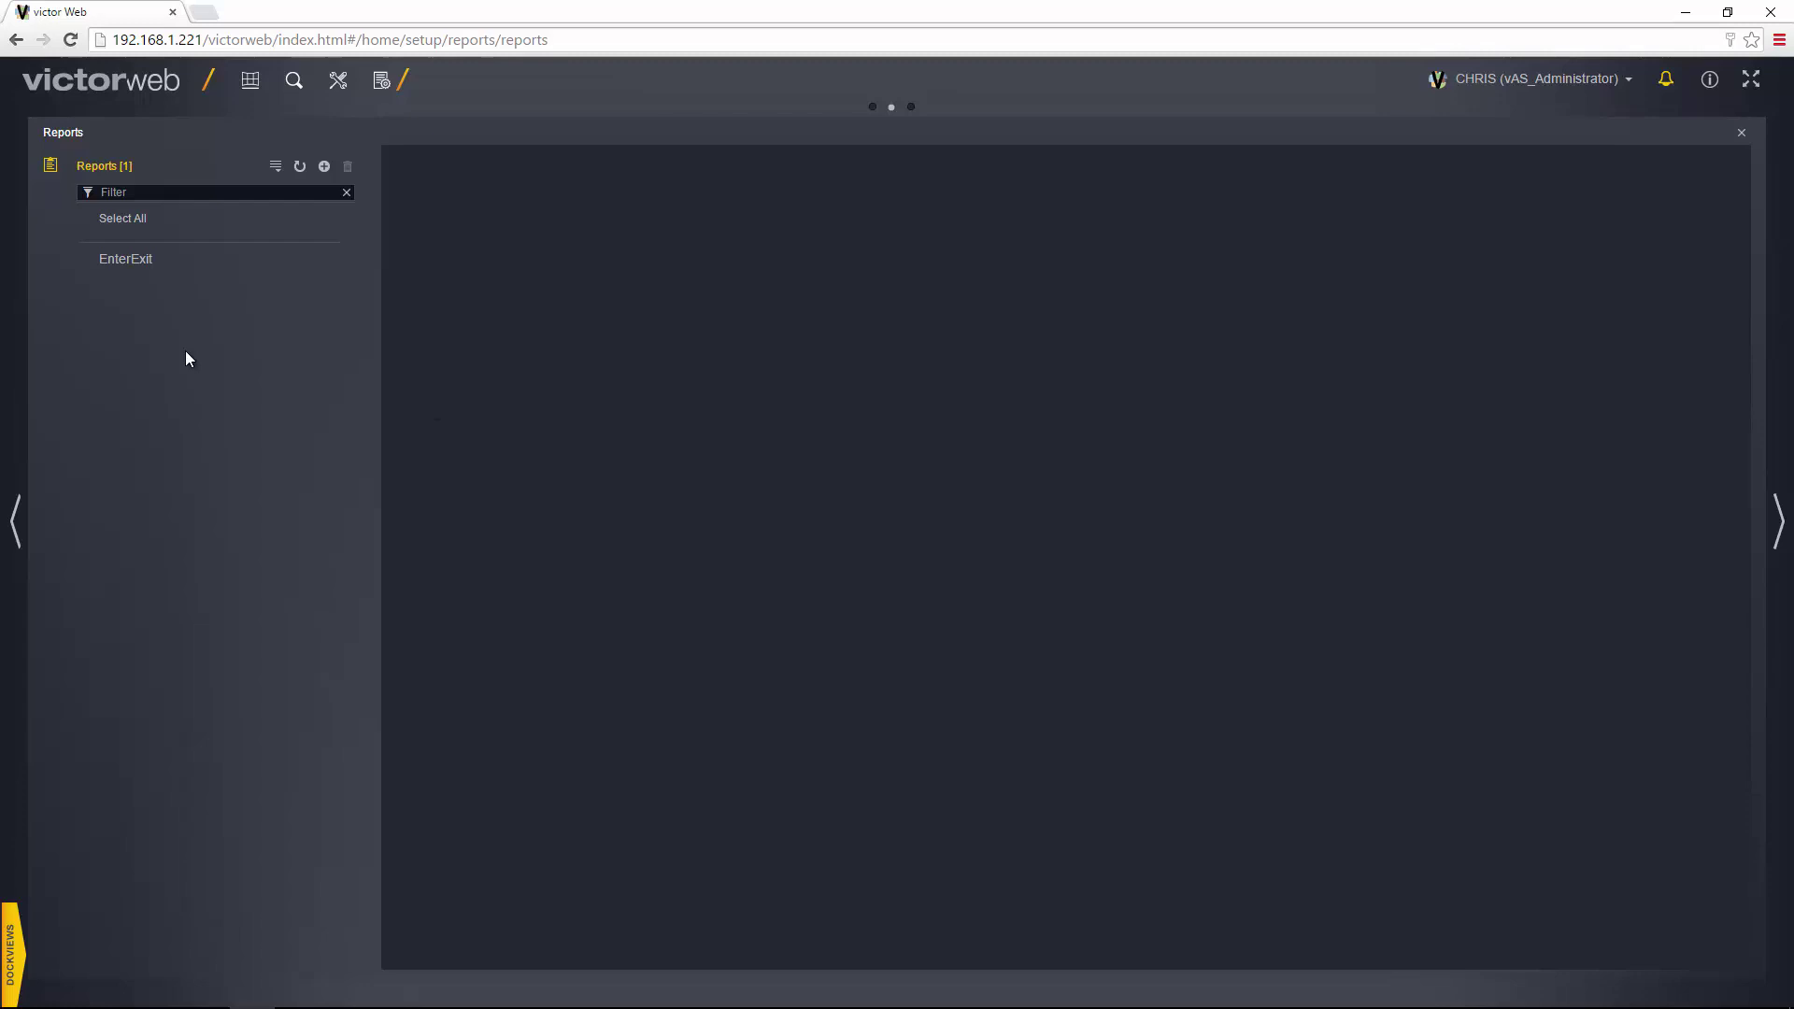
pyautogui.click(121, 276)
pyautogui.click(168, 282)
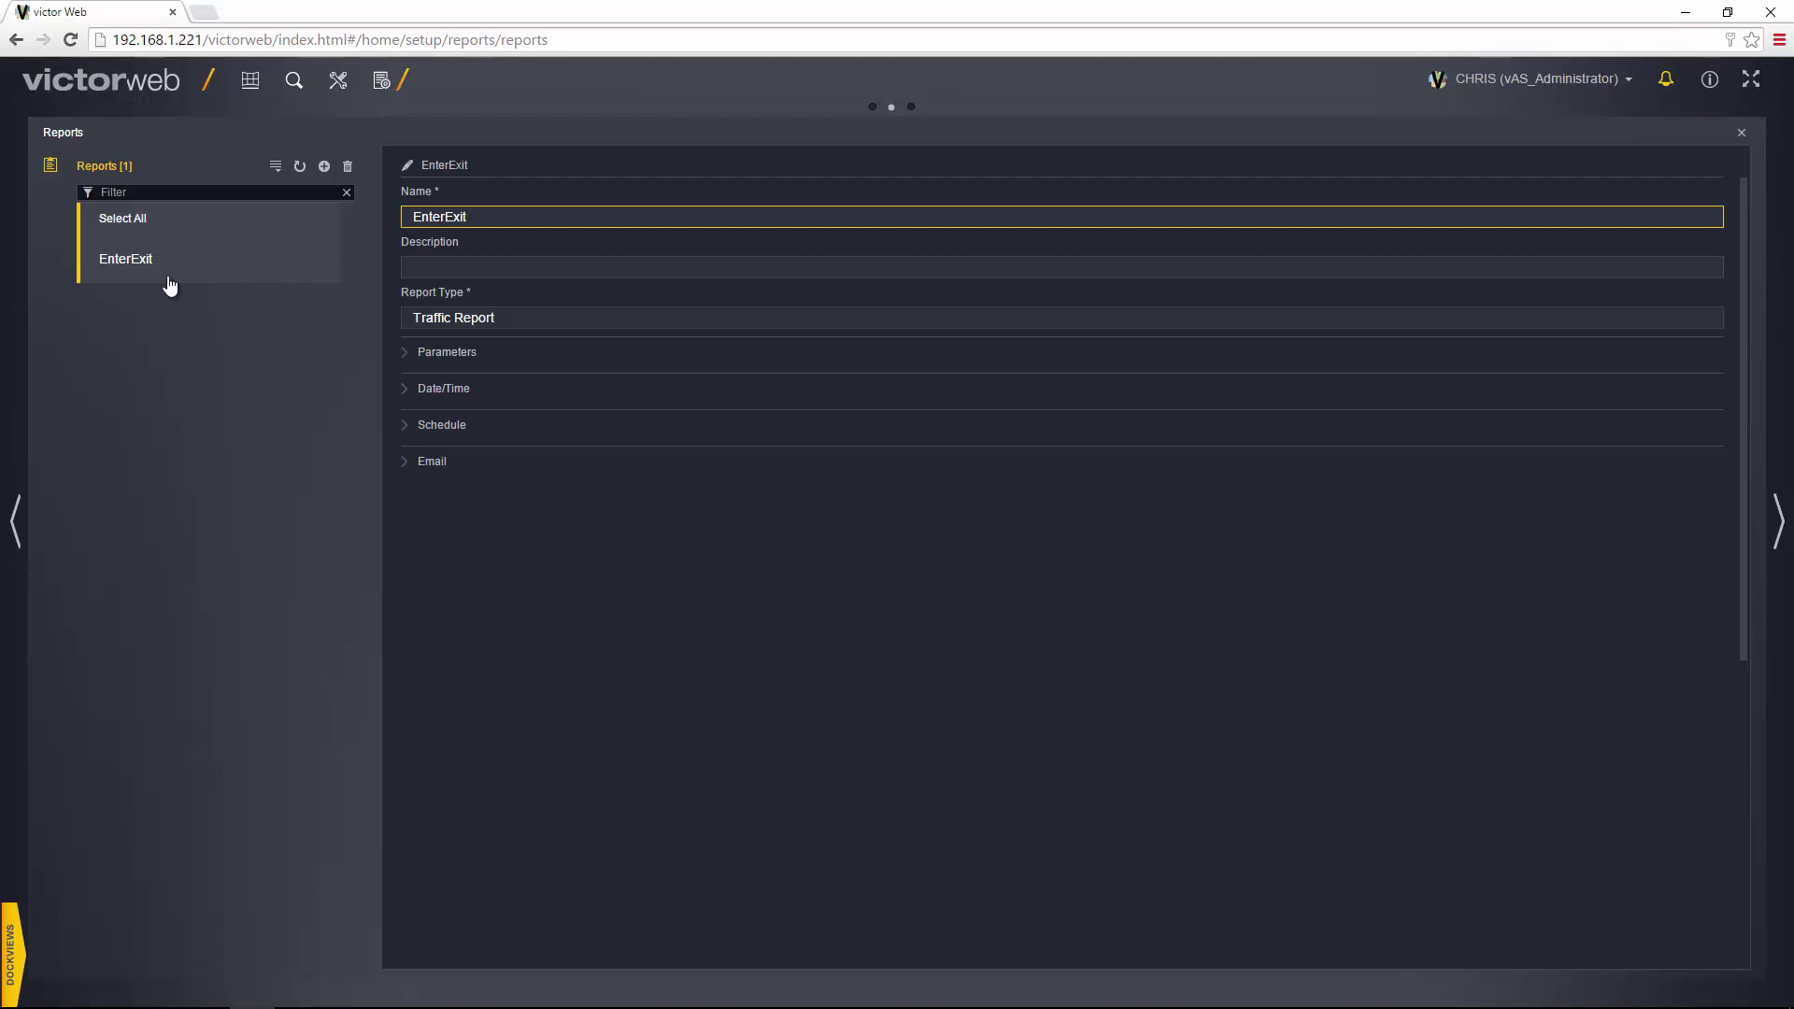
pyautogui.click(251, 81)
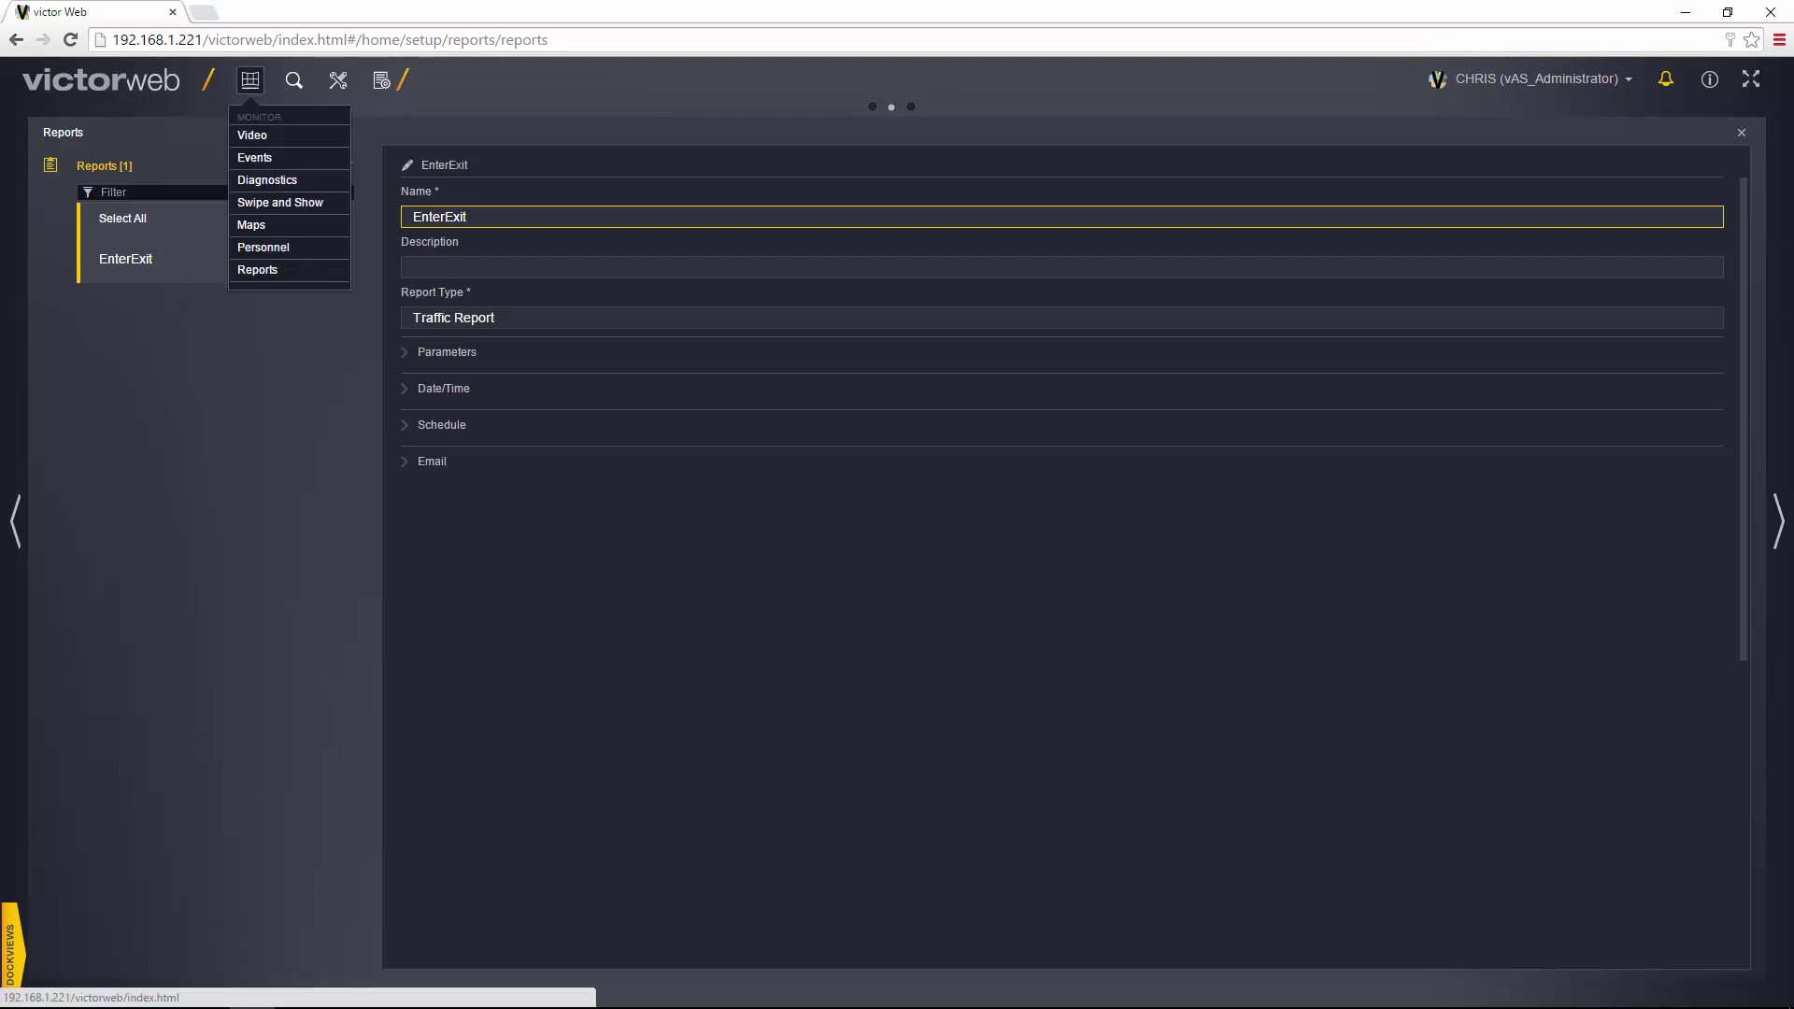
# Step: Run EnterExit from Monitor > Reports and preview the newly generated report
pyautogui.click(268, 280)
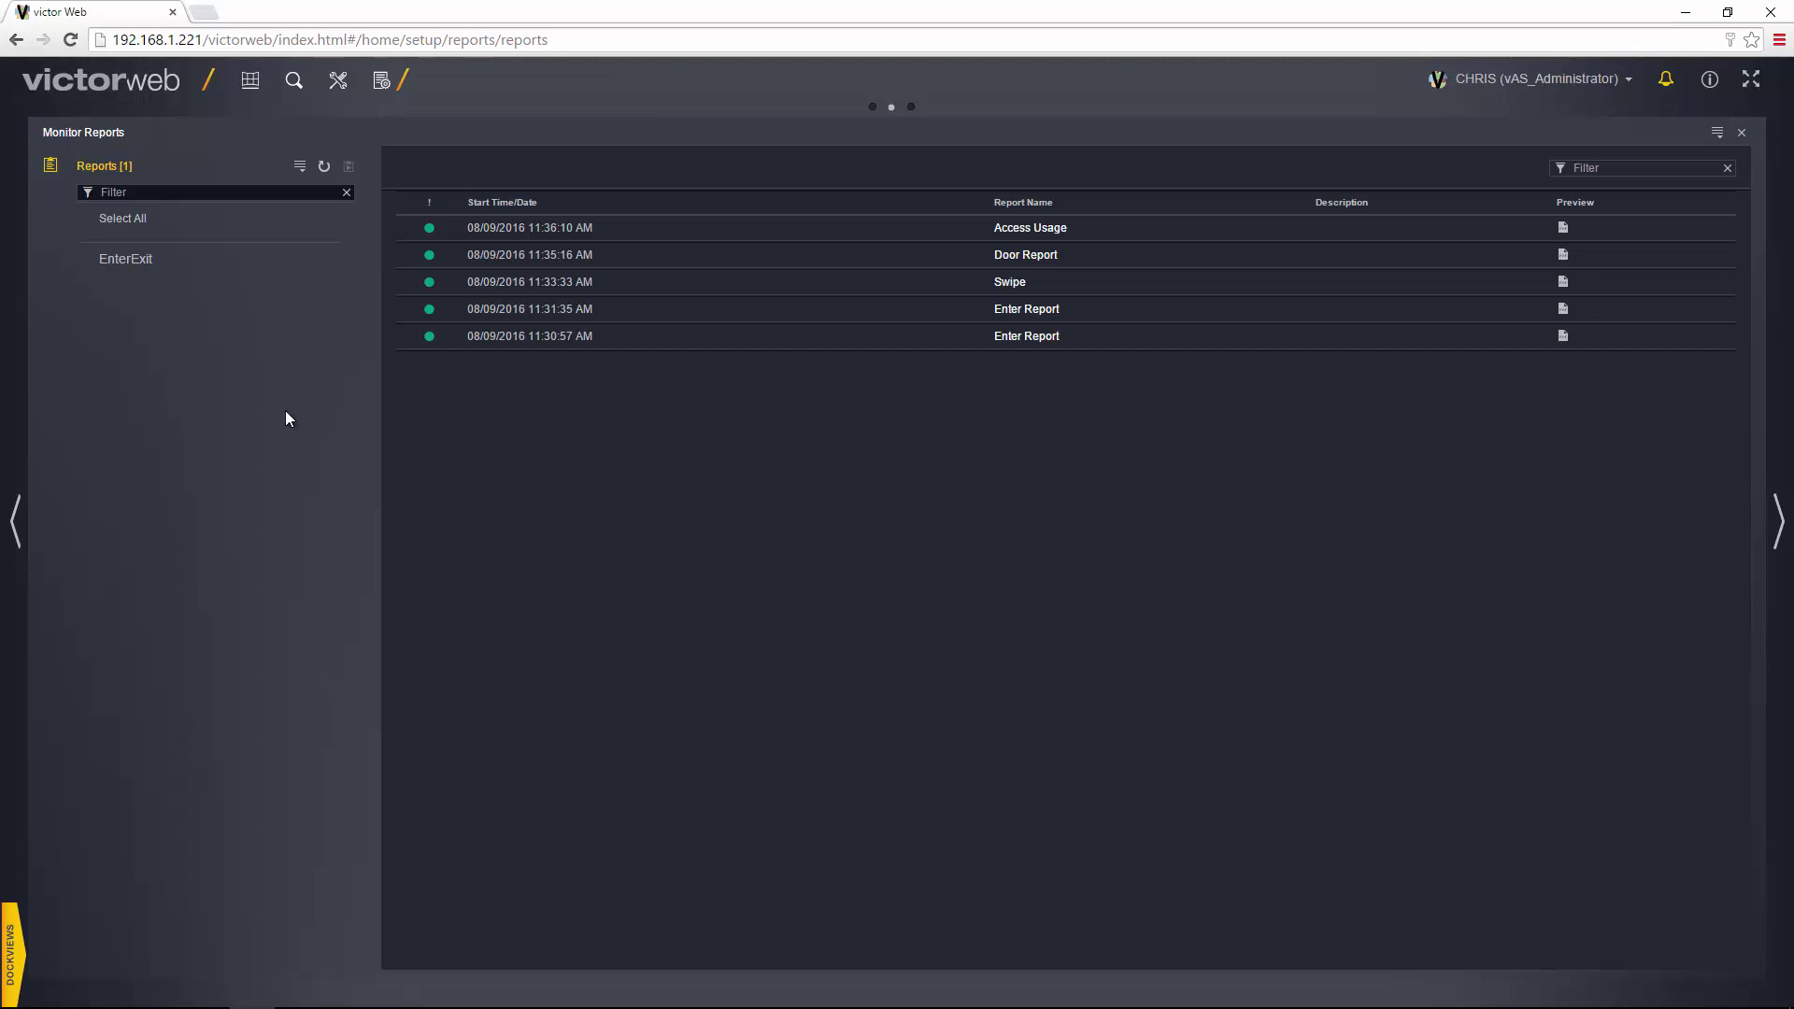
pyautogui.click(161, 260)
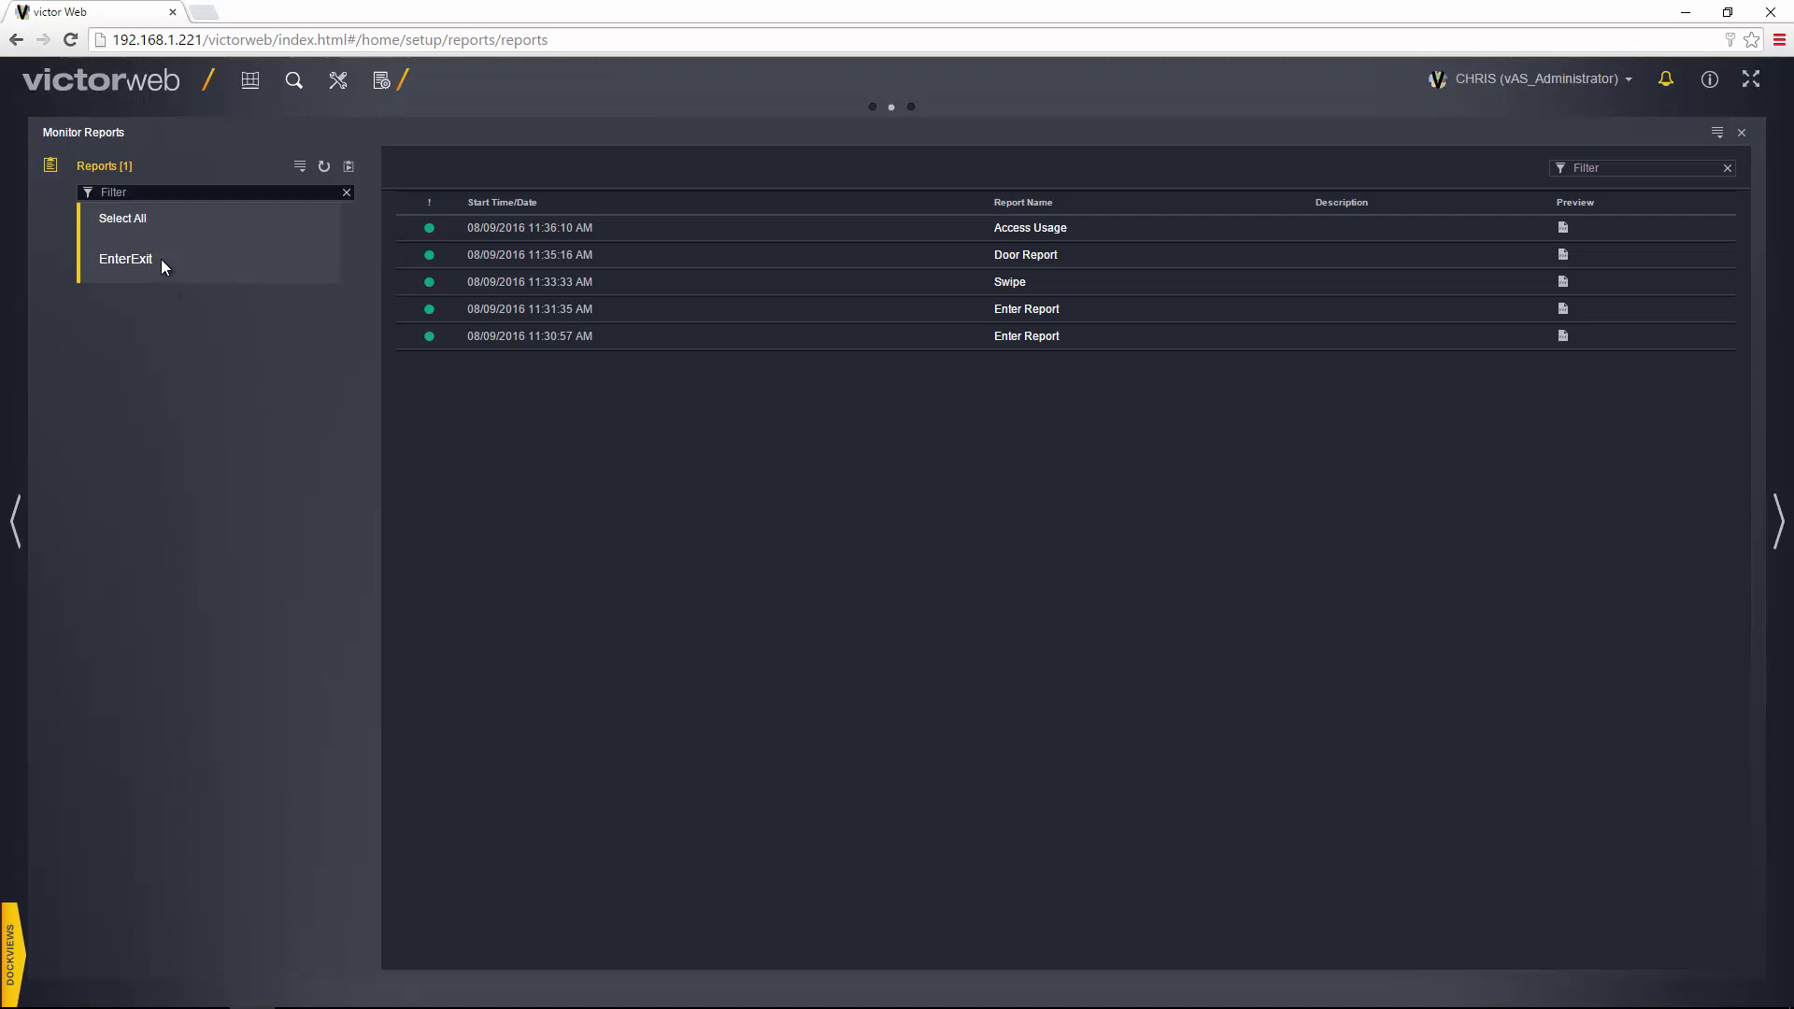
pyautogui.click(349, 169)
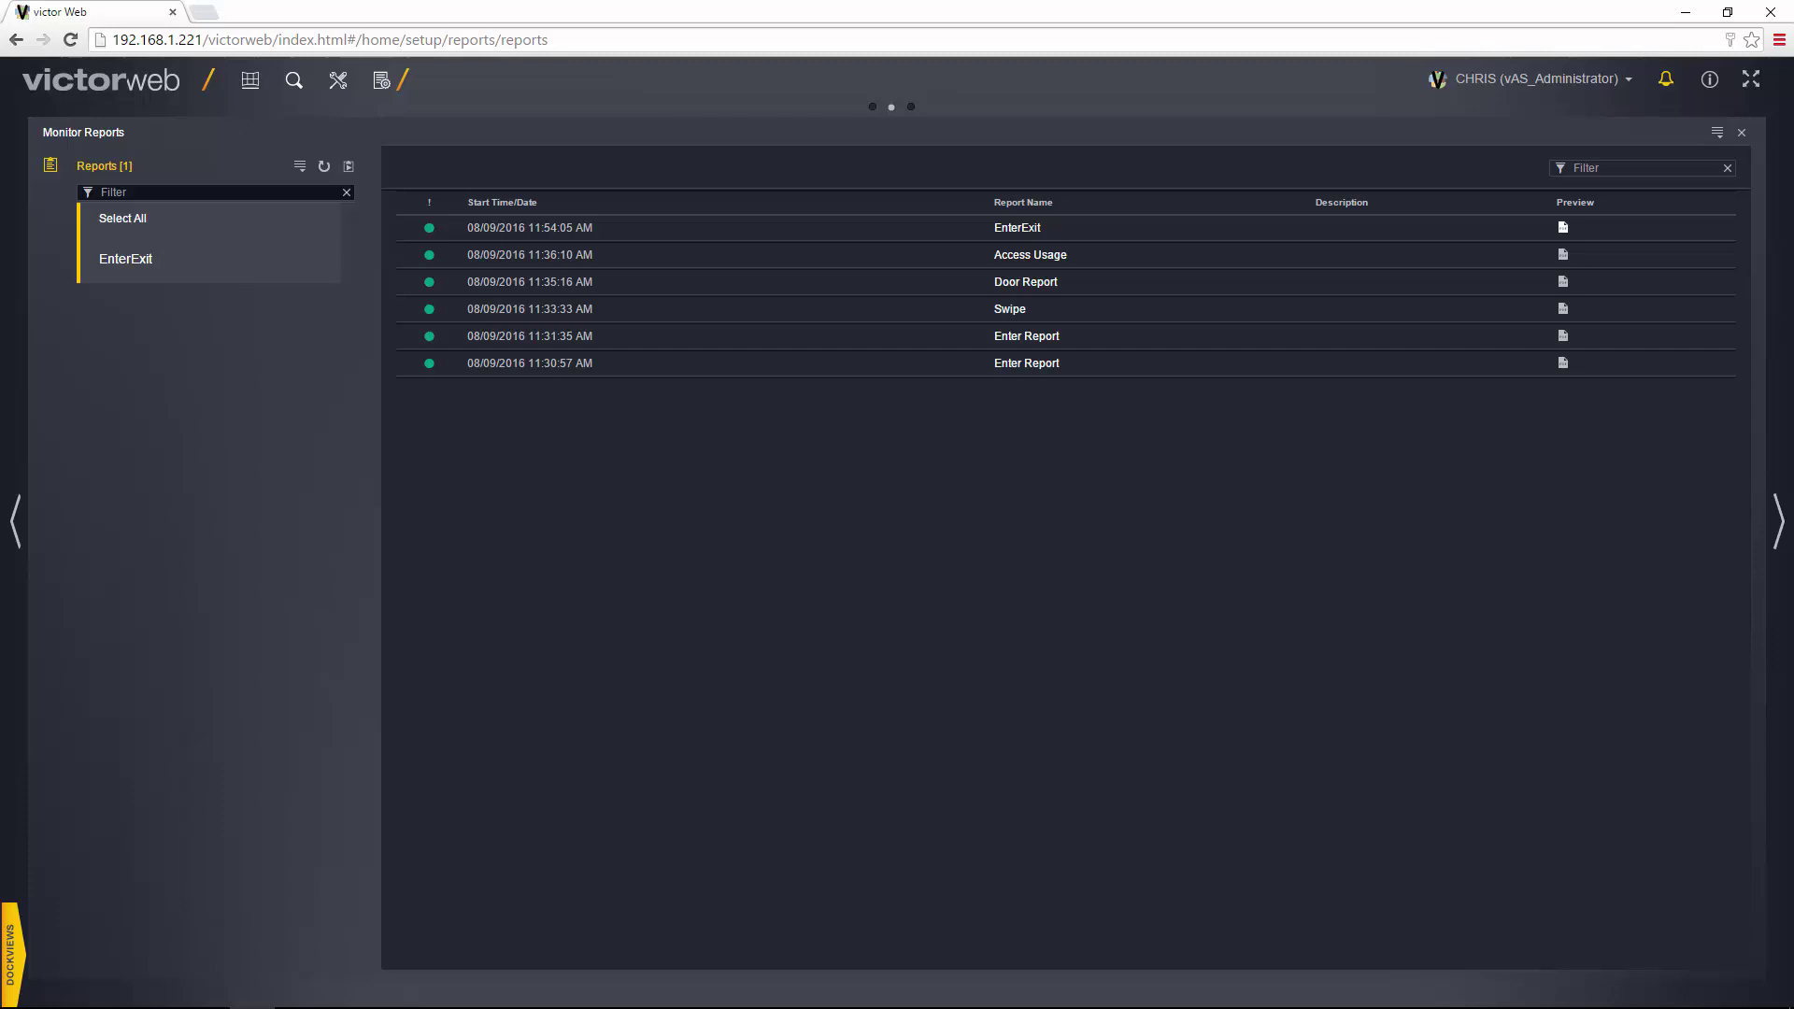
pyautogui.click(1562, 228)
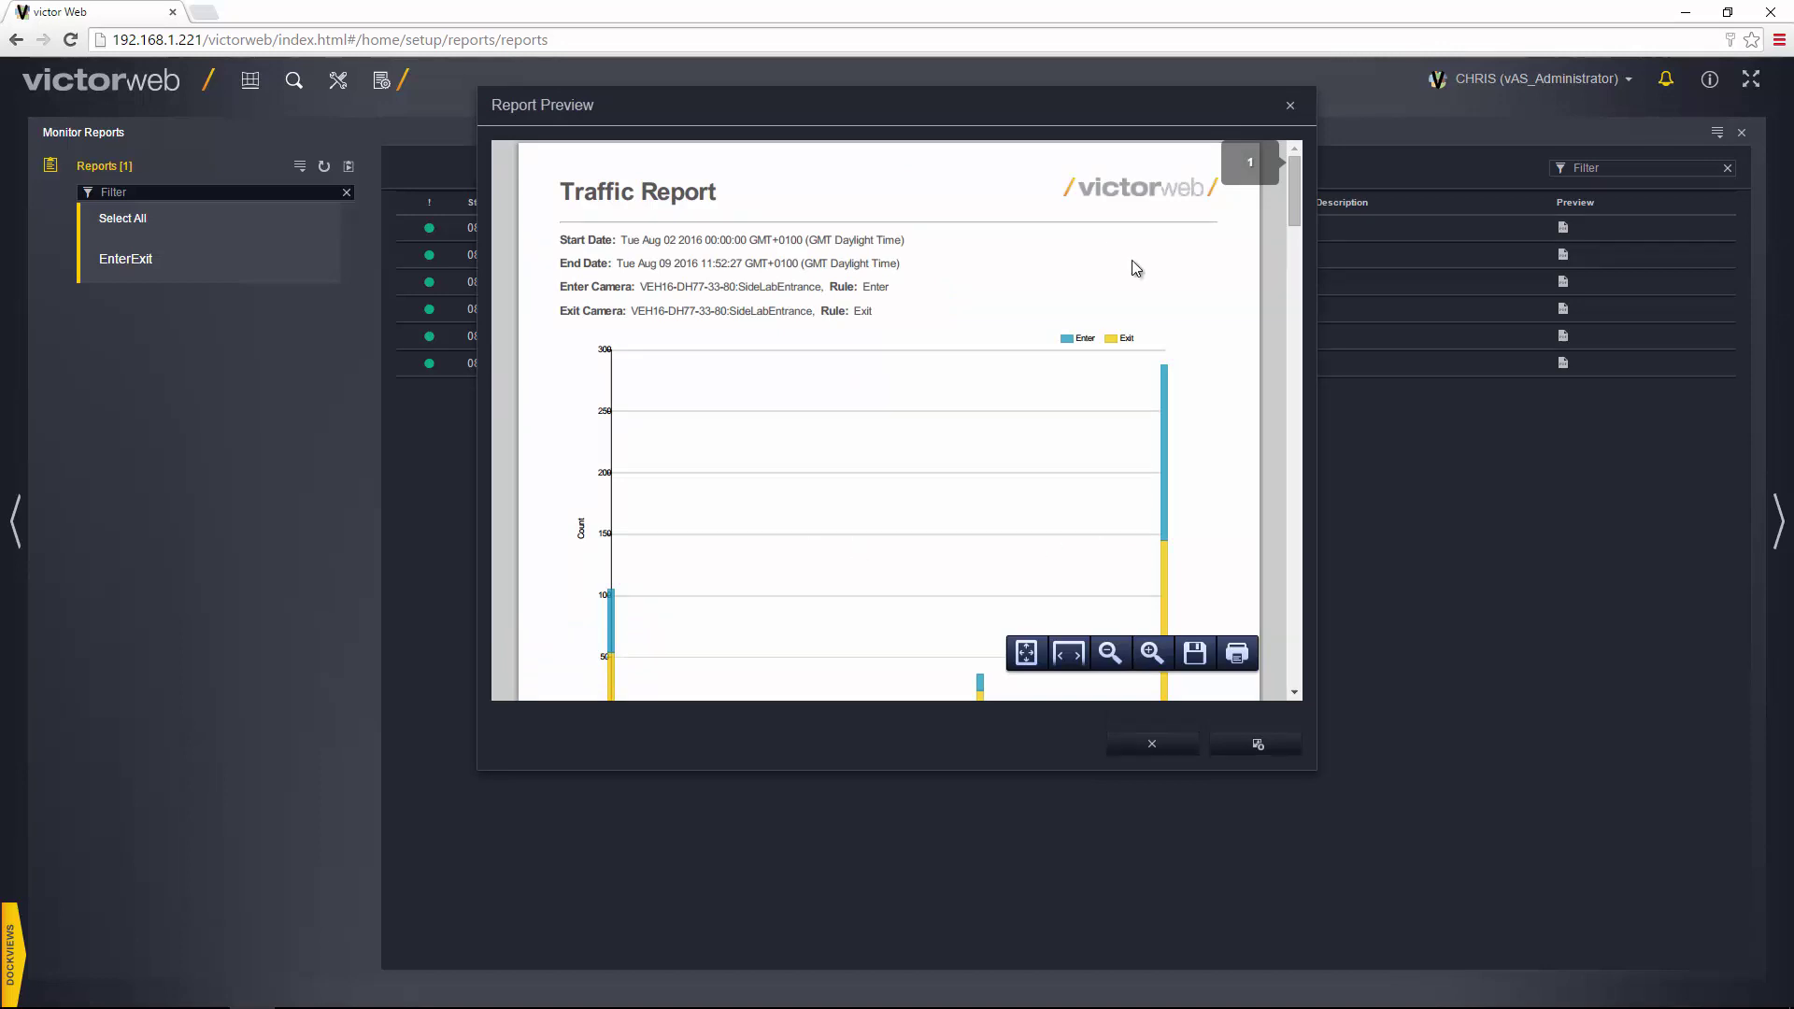
# Step: Review the preview's 207 Enter / 222 Exit totals and hourly tables, then download the PDF
pyautogui.scroll(-1, 1159, 345)
pyautogui.scroll(1, 1158, 340)
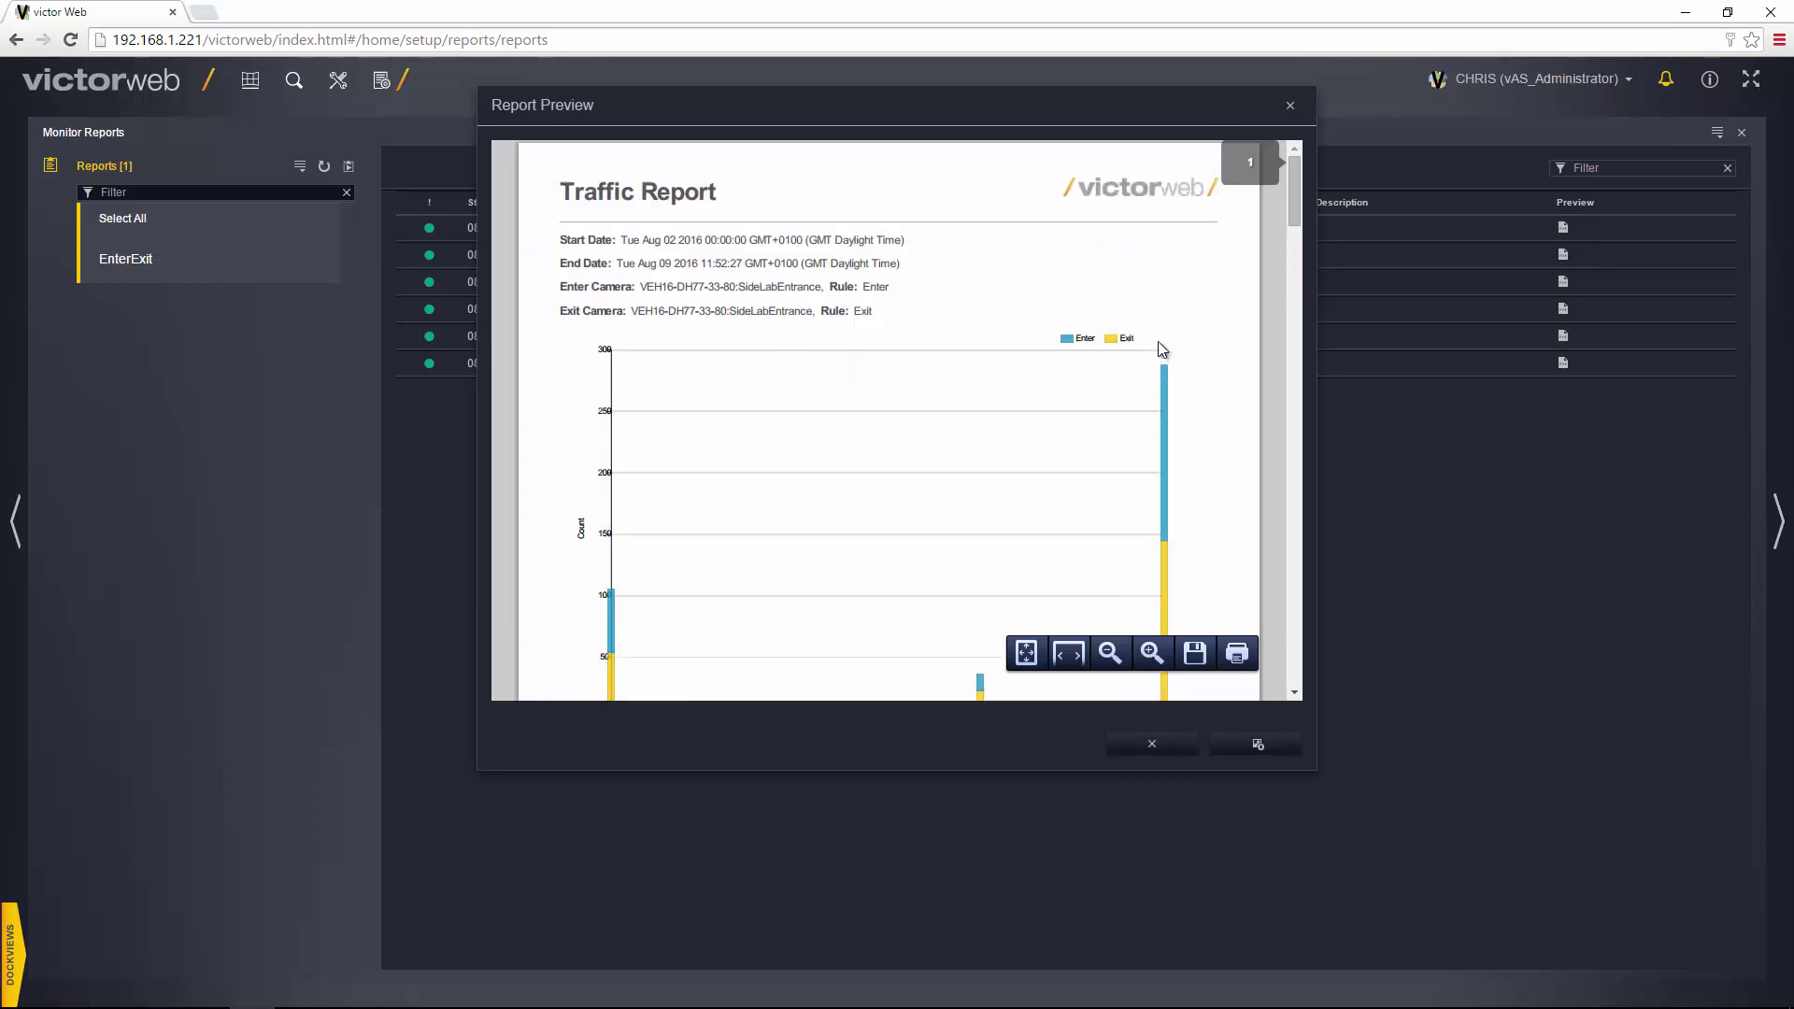
pyautogui.scroll(-6, 1157, 340)
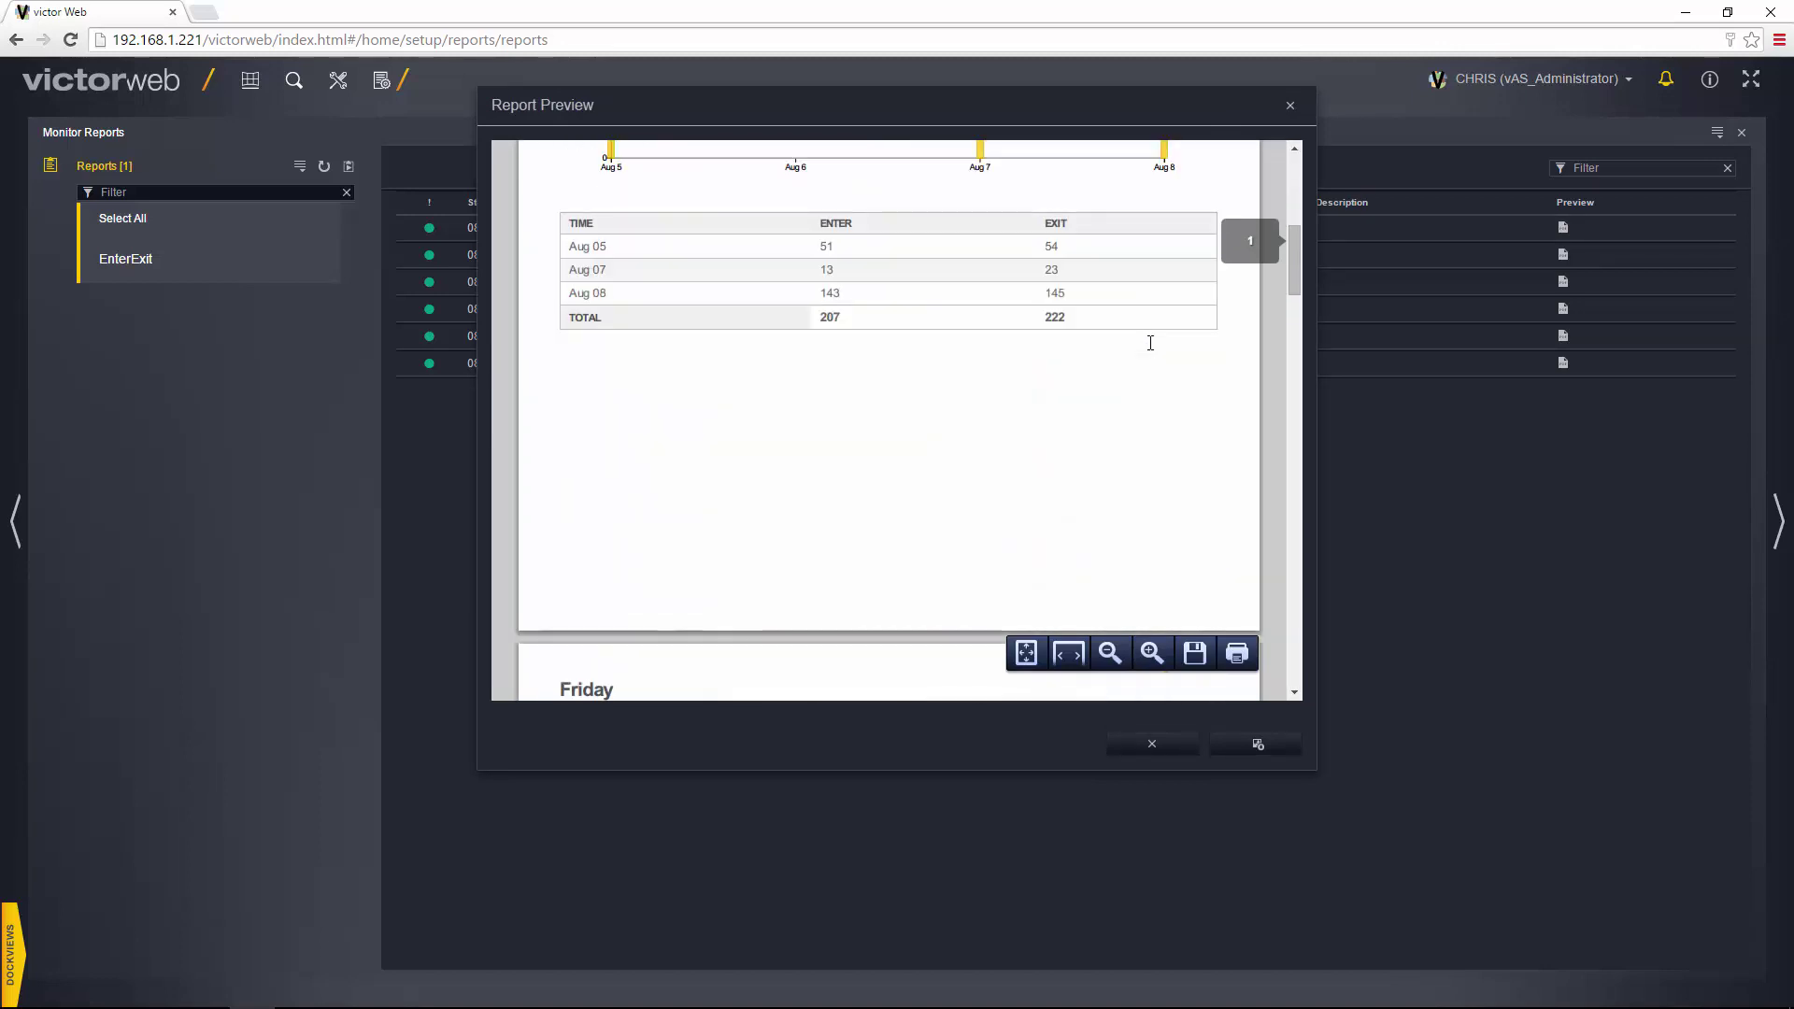
pyautogui.scroll(-6, 1150, 343)
pyautogui.scroll(-3, 1150, 343)
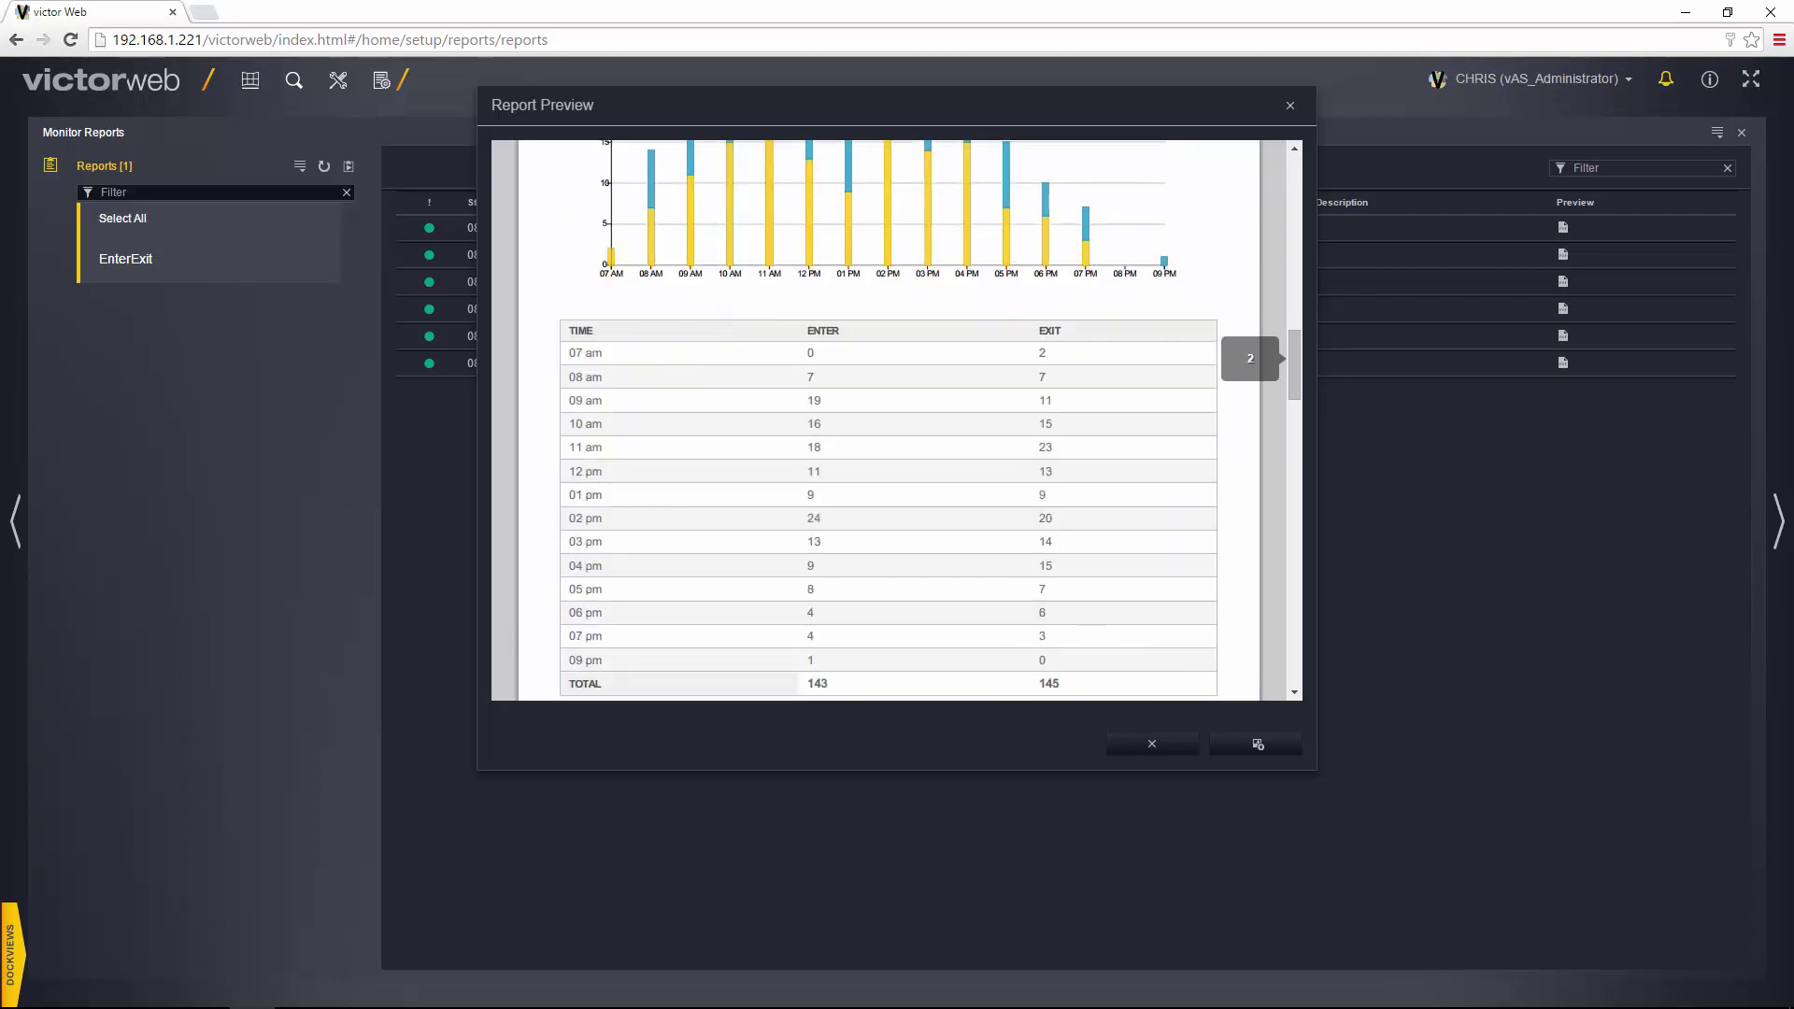
pyautogui.scroll(-5, 1150, 343)
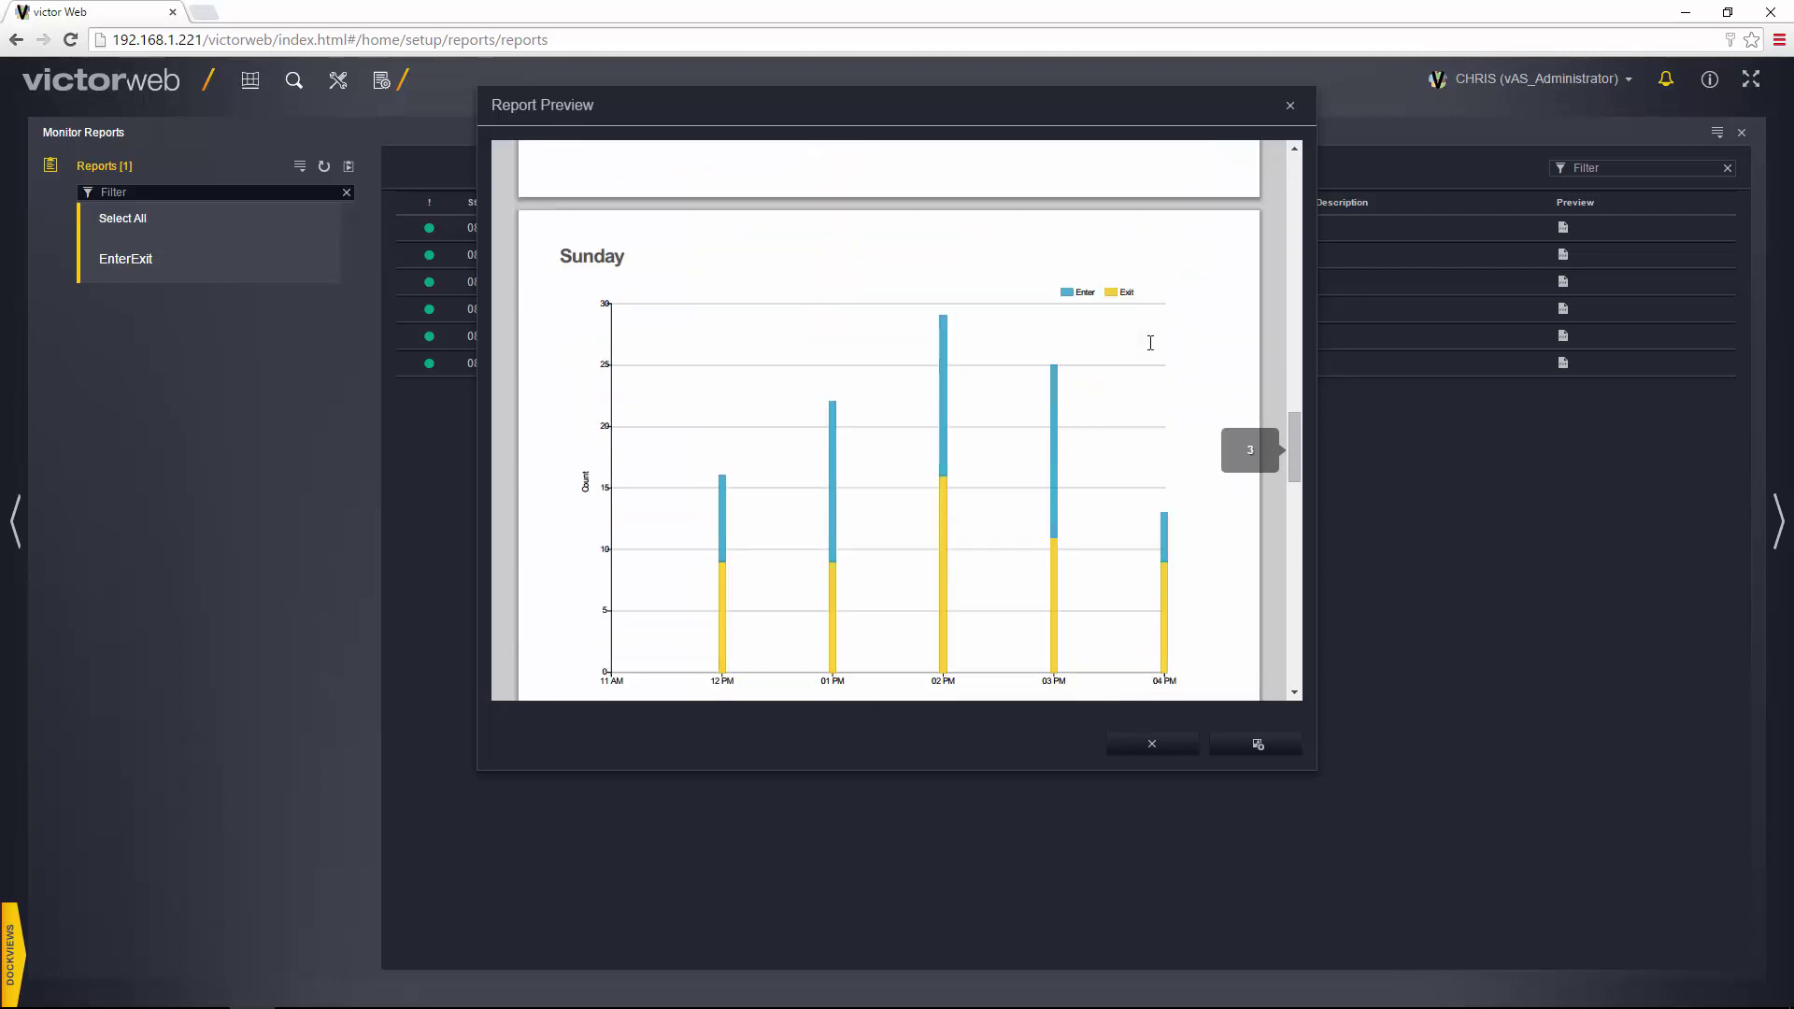
pyautogui.scroll(15, 1150, 343)
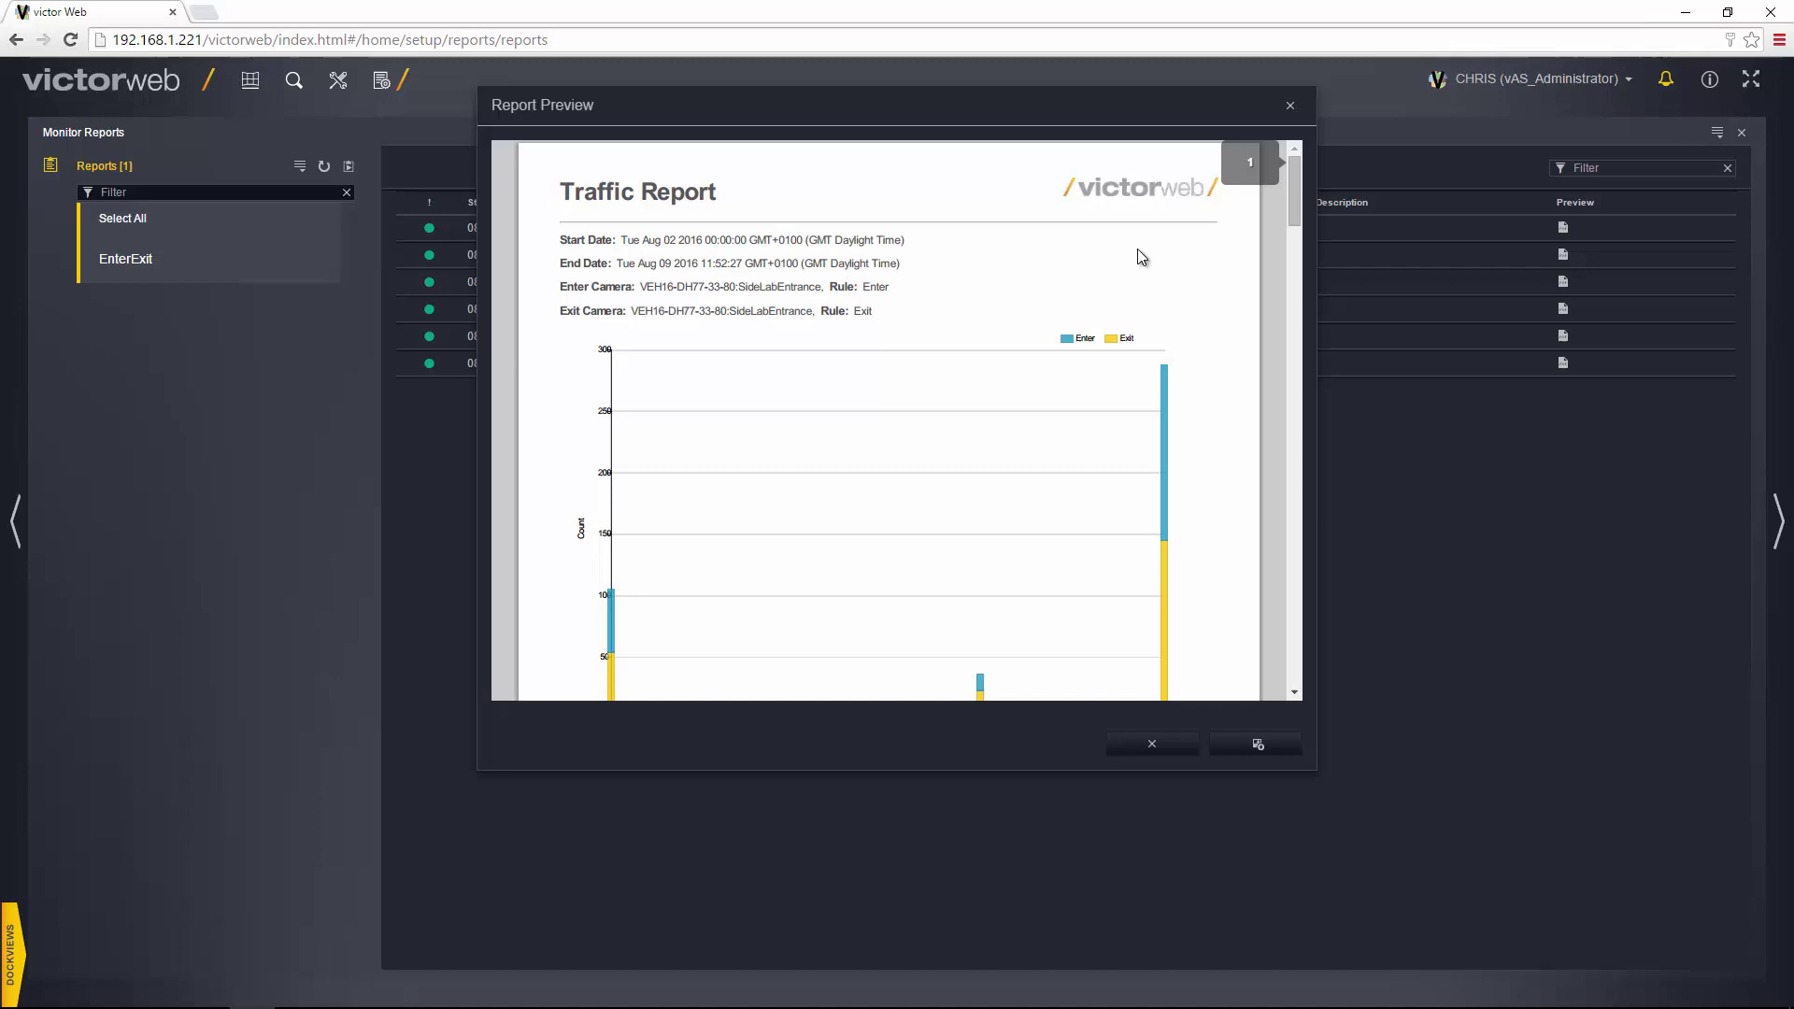
pyautogui.moveTo(1129, 632)
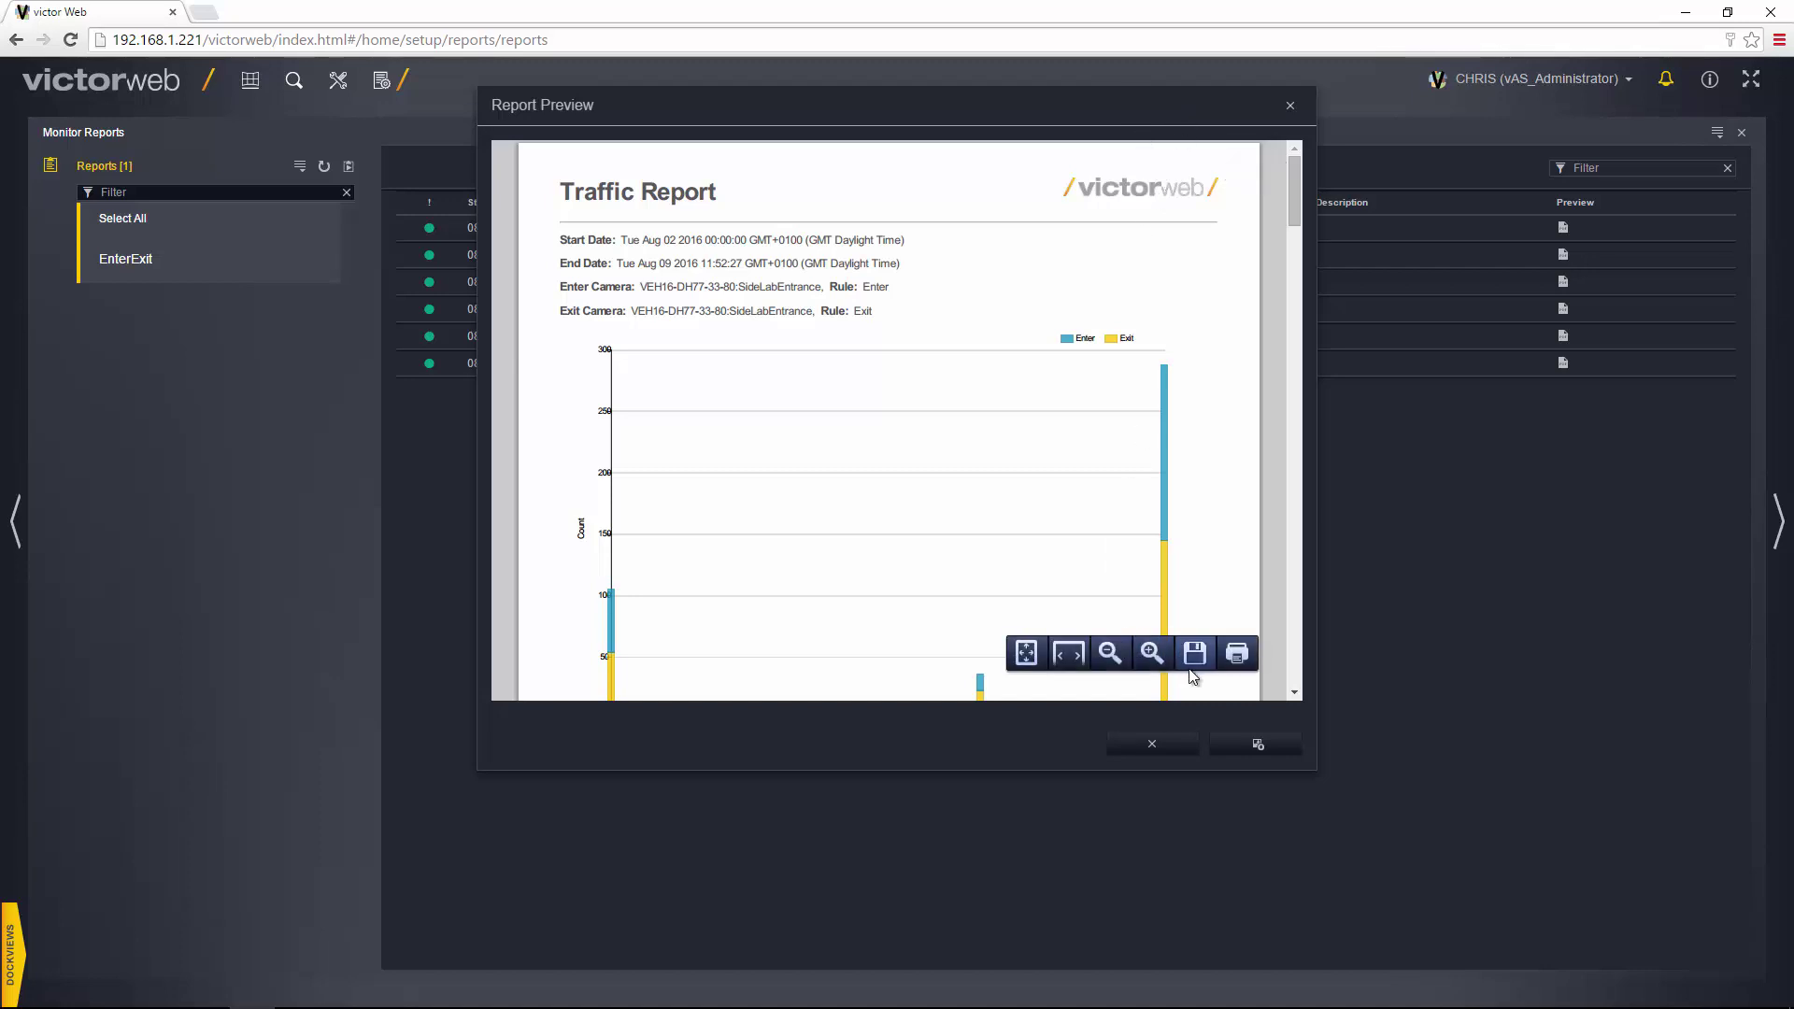
pyautogui.click(1258, 749)
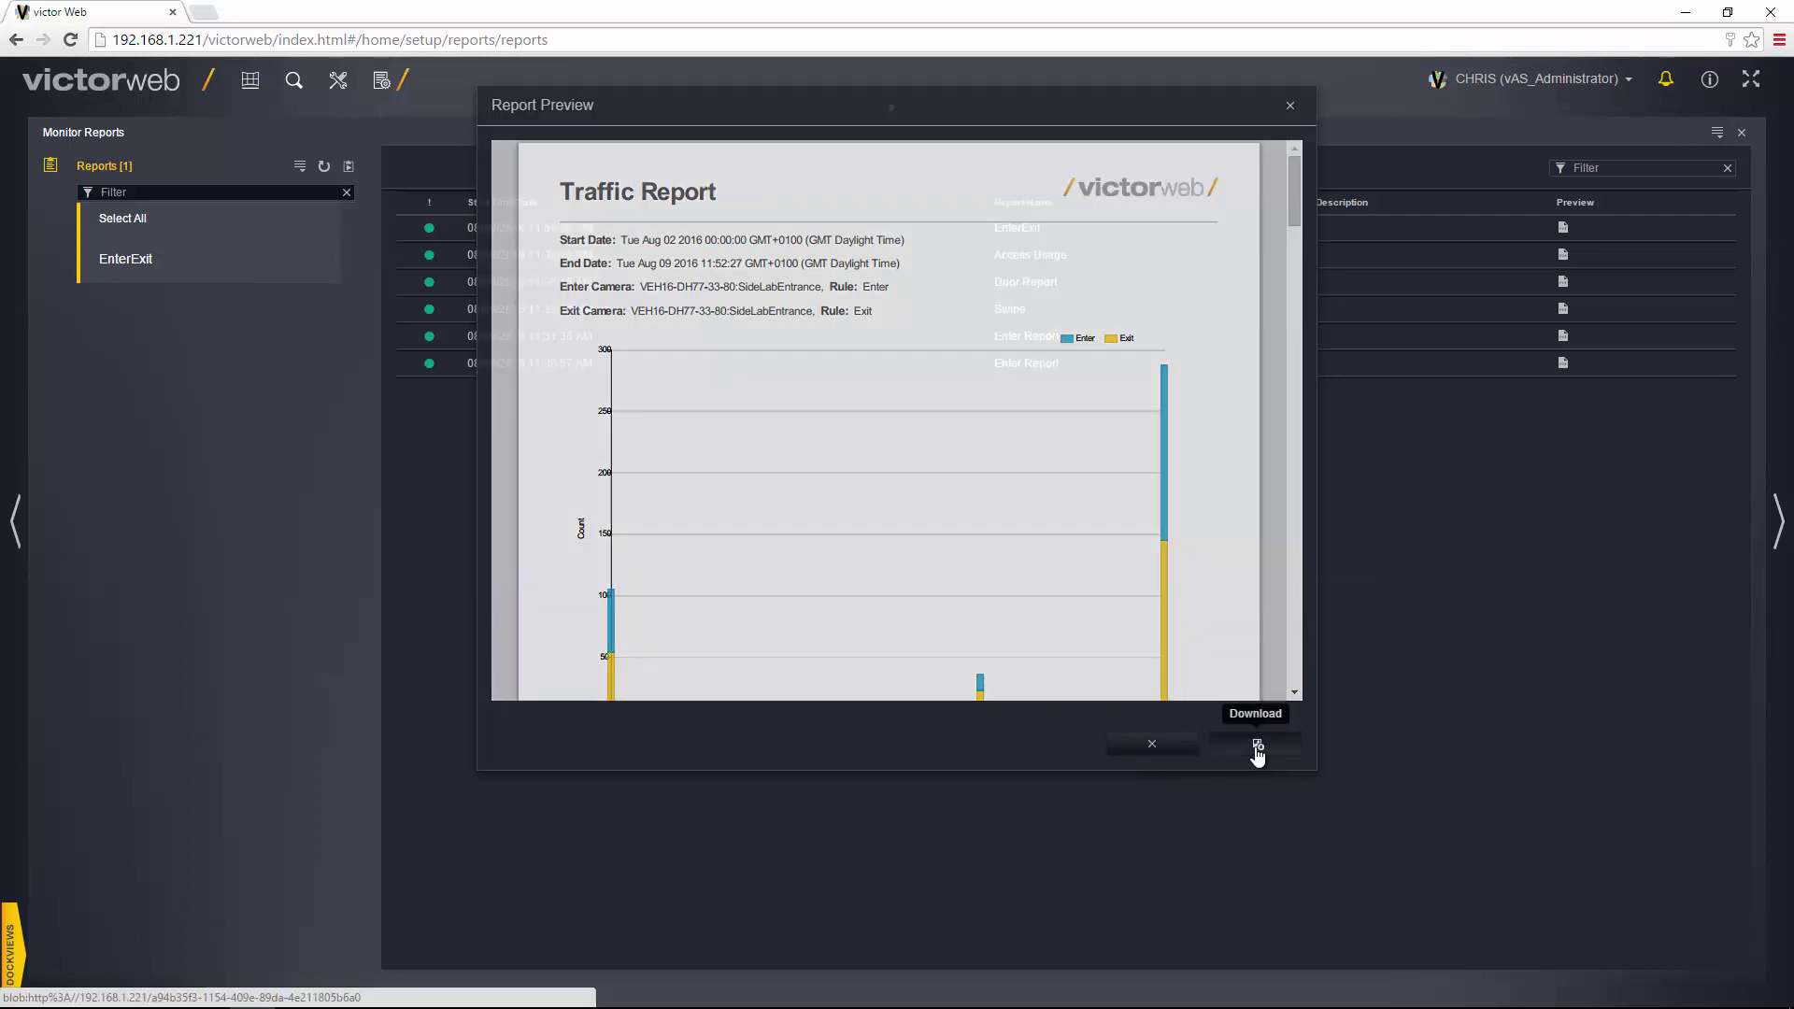